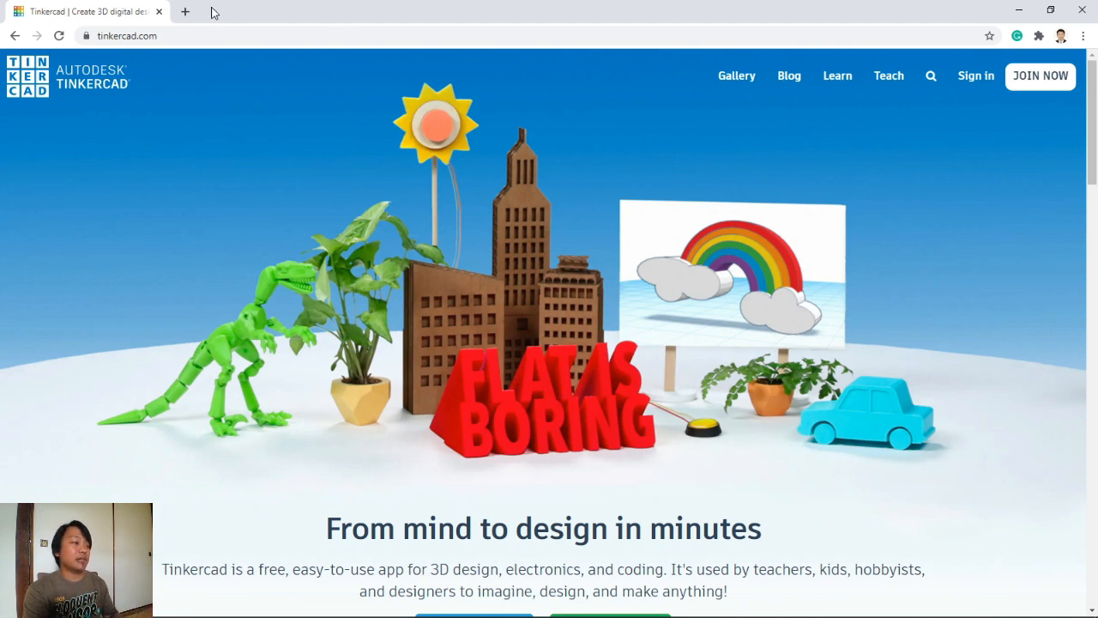
- Search Google in a new tab for "autodesk tinkercad" and open the Tinkercad website from the results
click(185, 12)
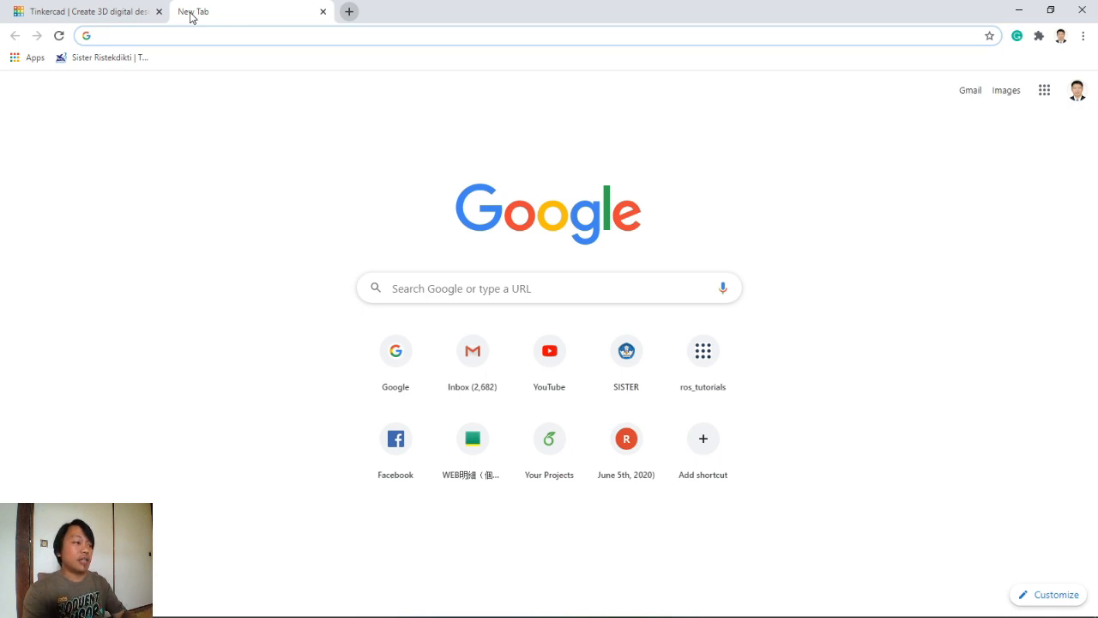
text(google.com)
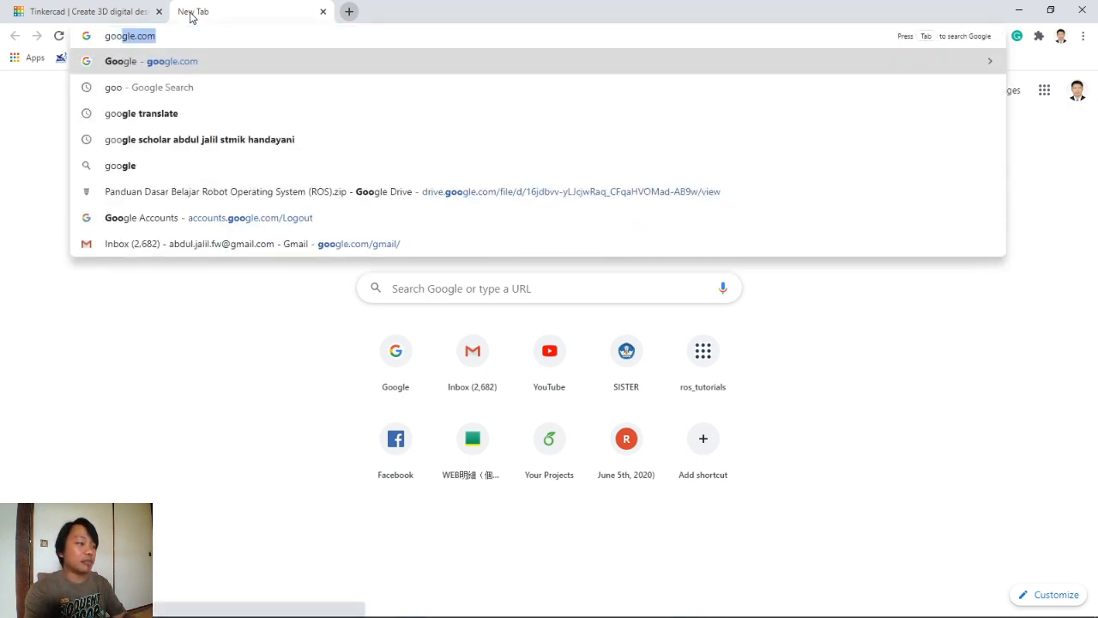
key(Return)
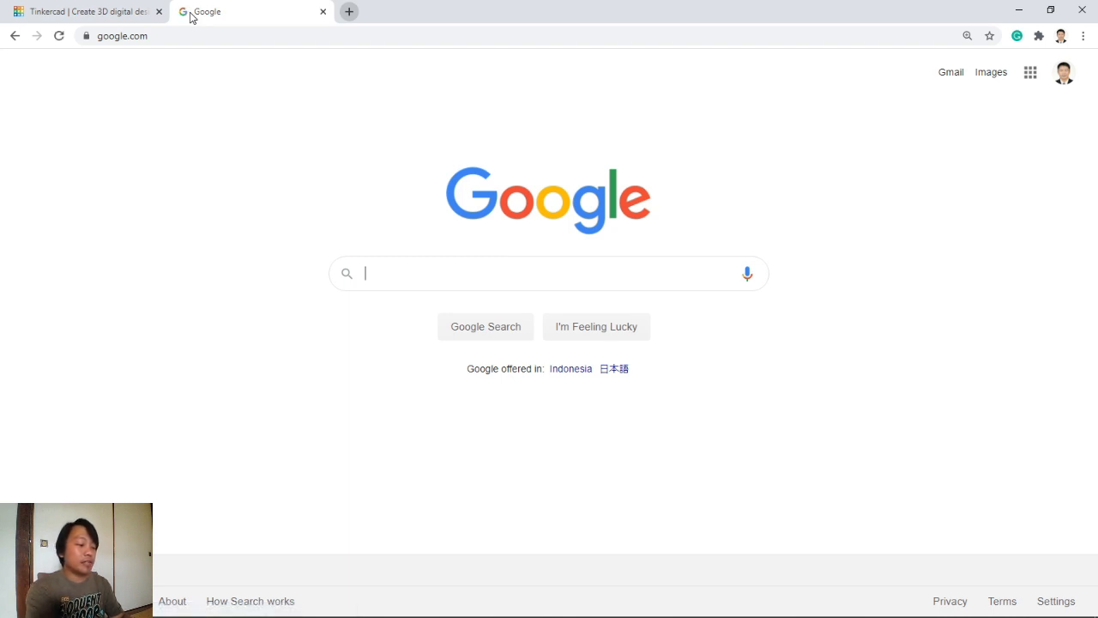
text(auto)
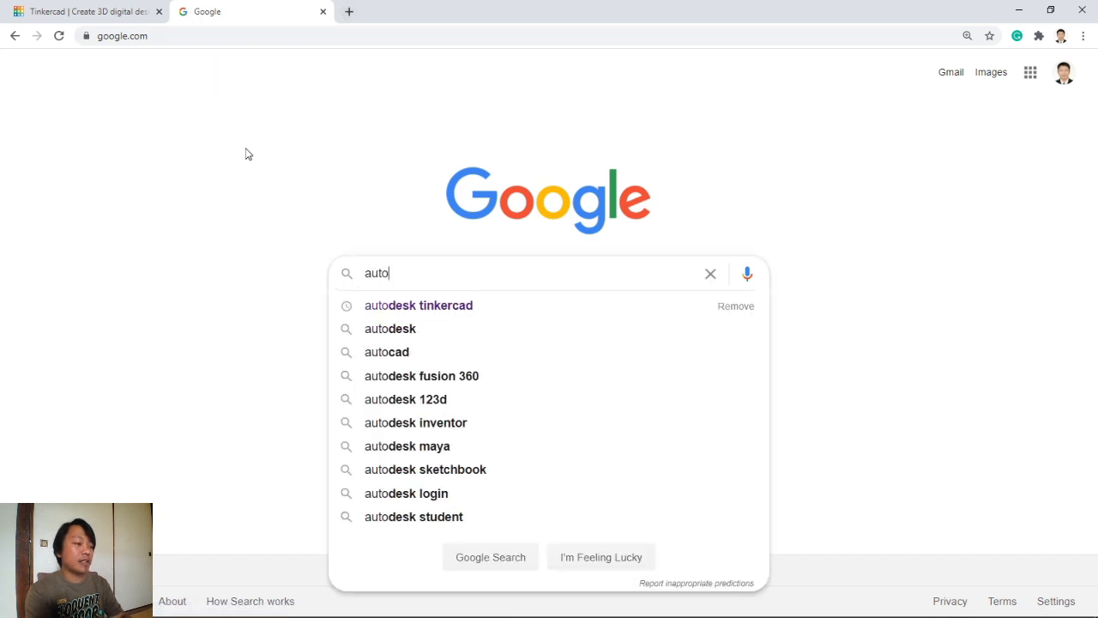
click(422, 307)
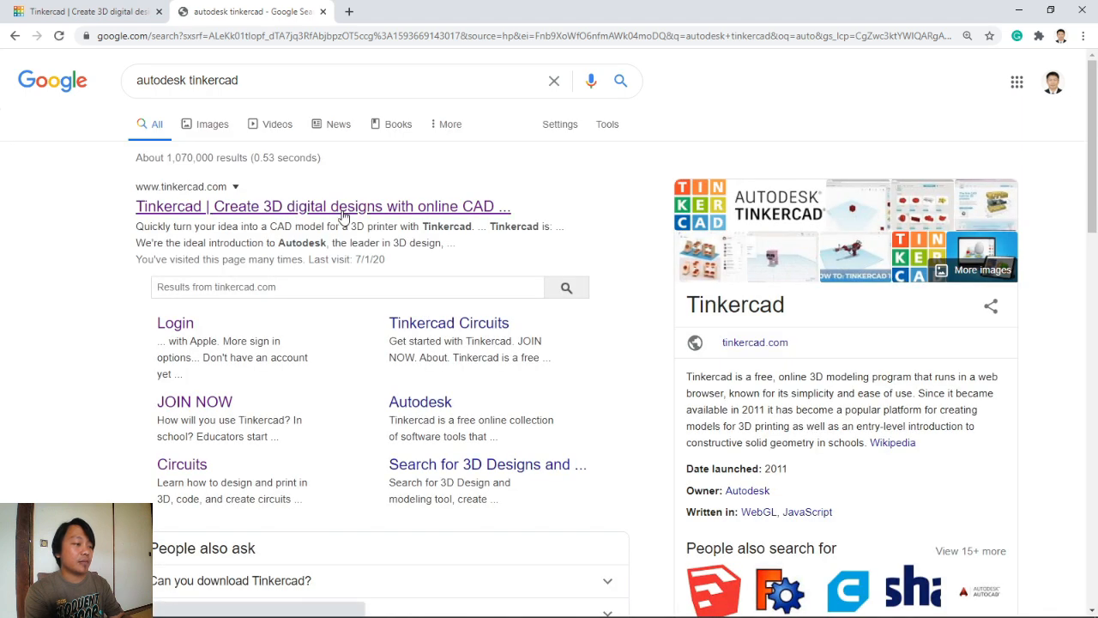
click(331, 213)
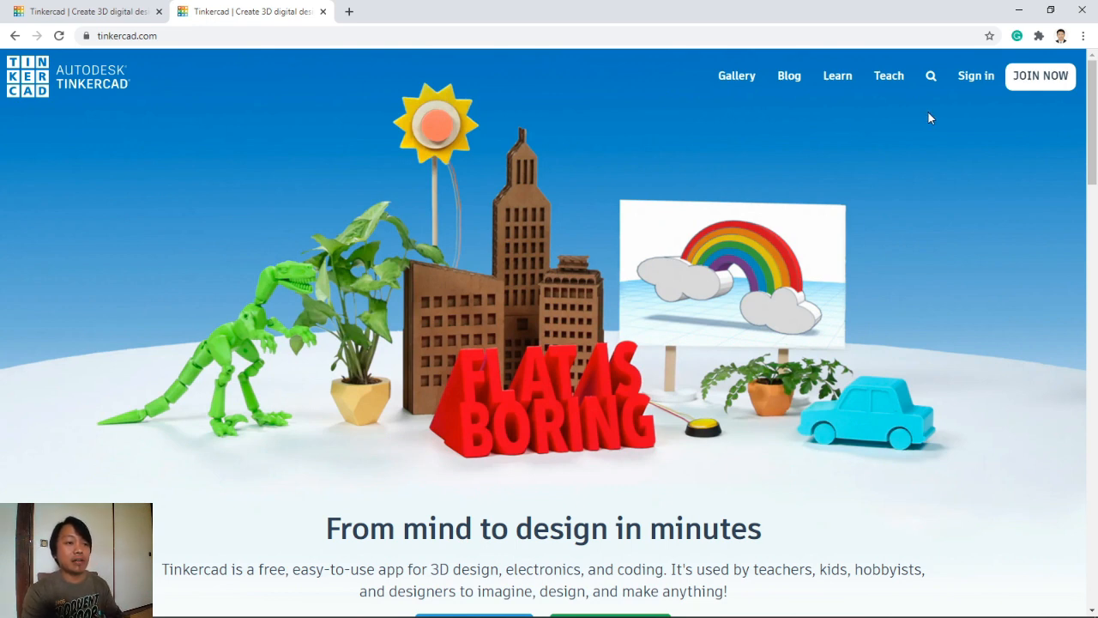
- Sign in to Tinkercad with the Google account
click(962, 83)
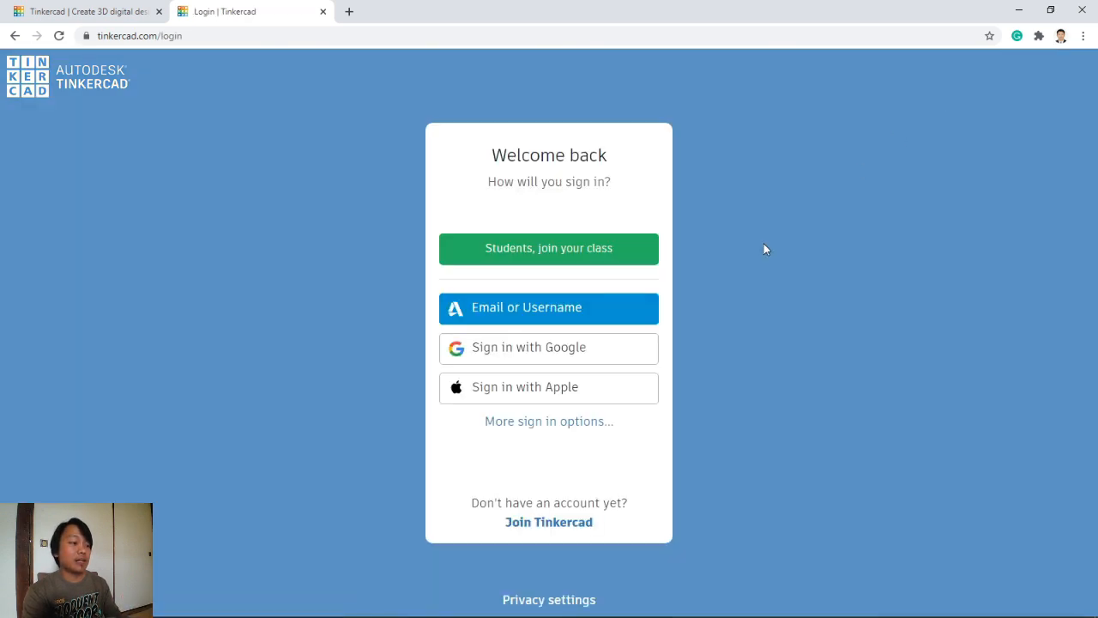
click(584, 357)
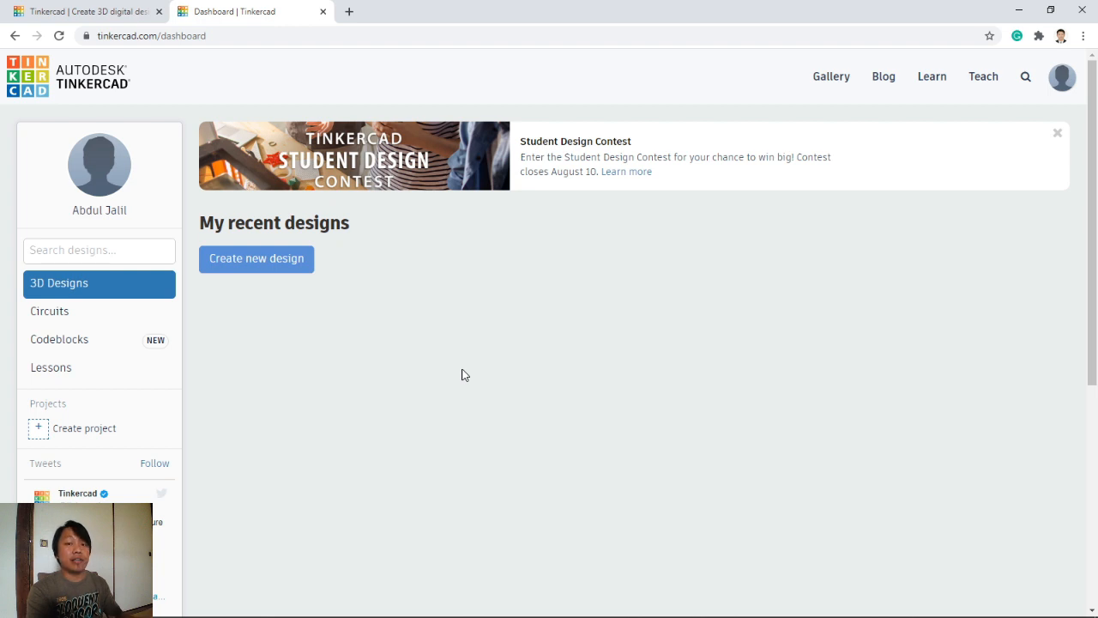
- Dismiss the Student Design Contest banner and create a new circuit
click(1057, 136)
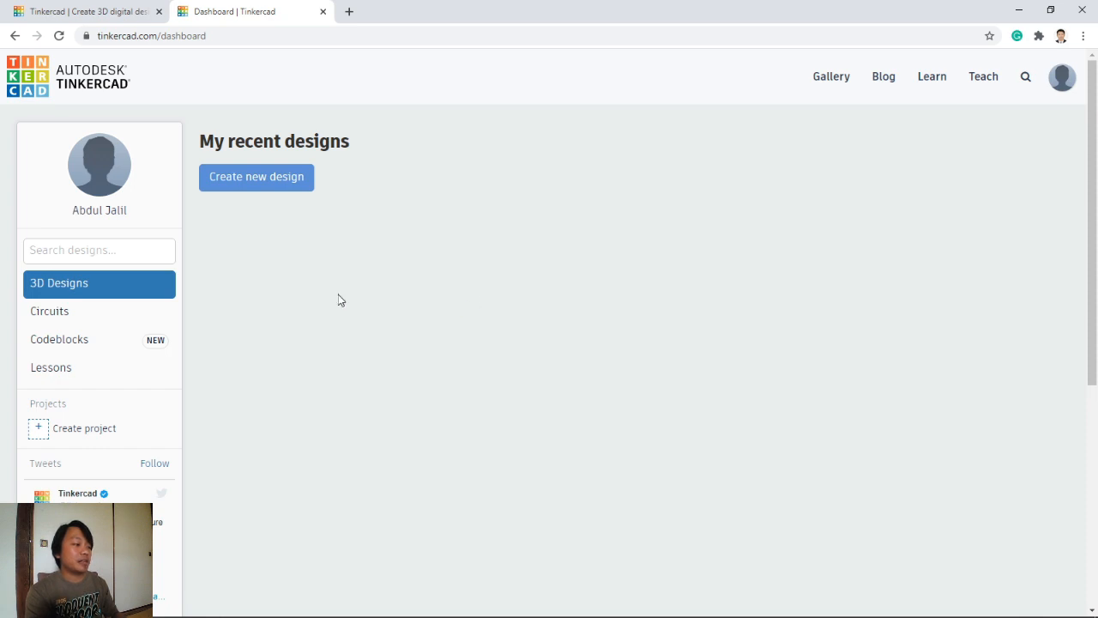
click(78, 320)
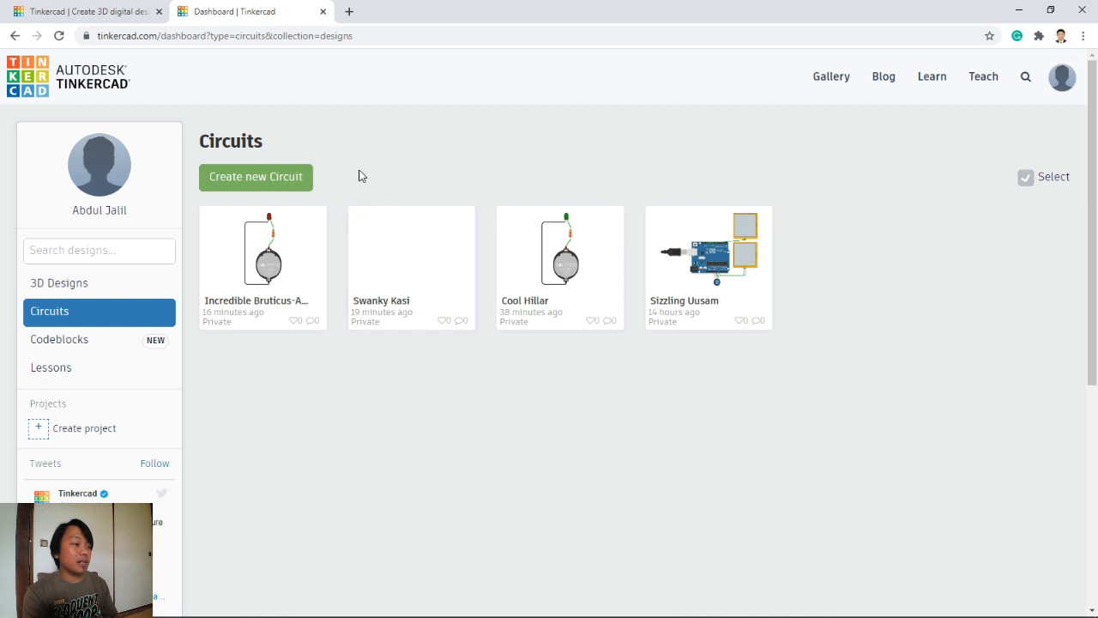
click(266, 190)
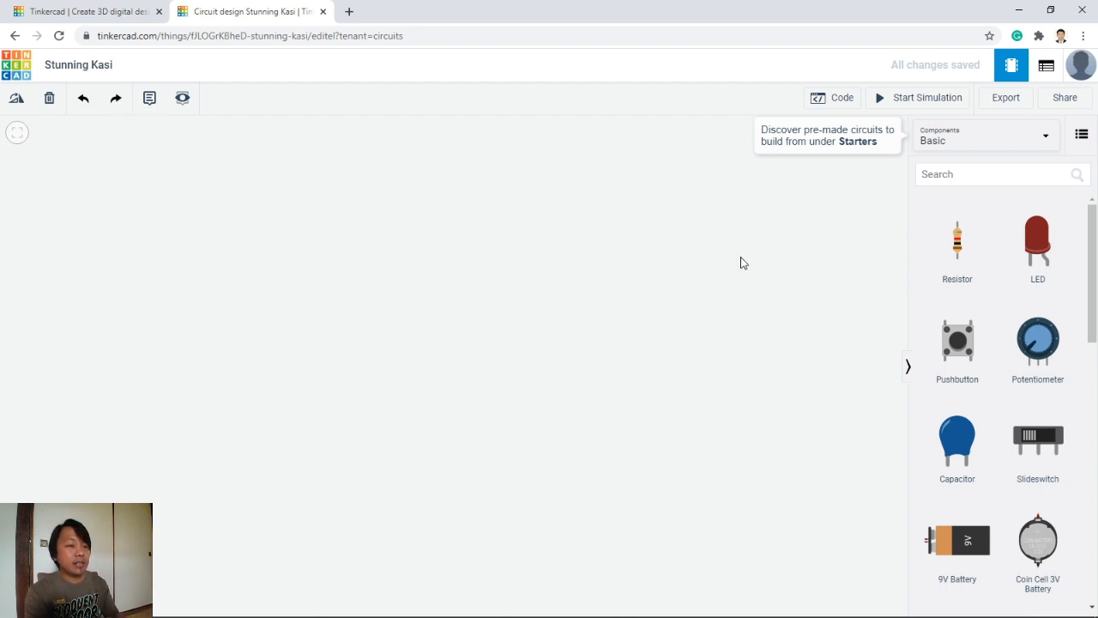
- View the code editor of the empty circuit and return to the component library
click(837, 101)
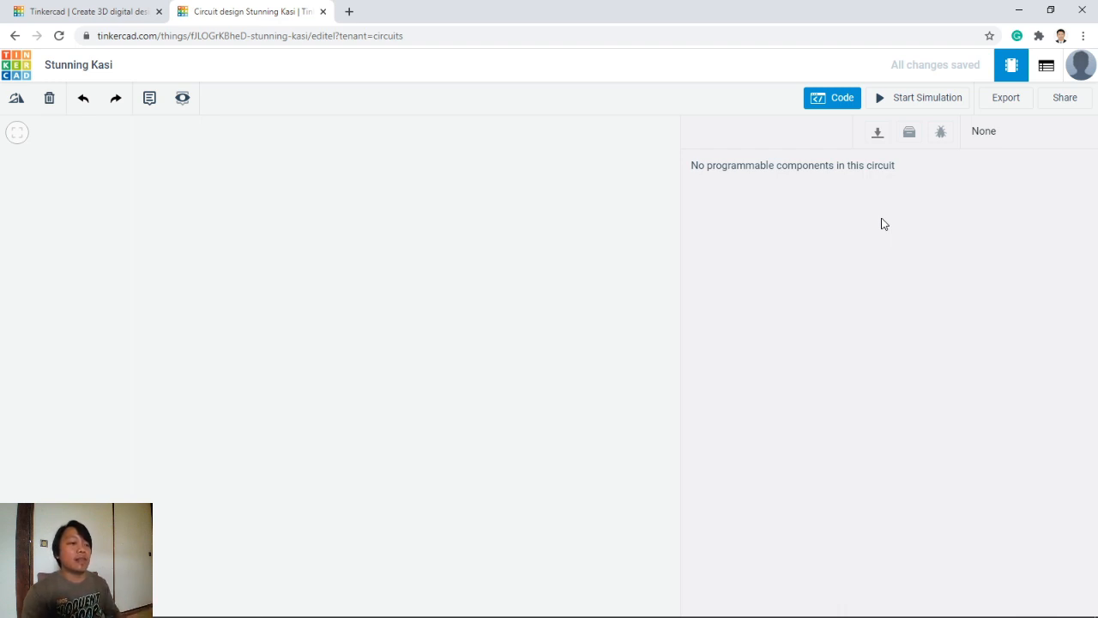
click(844, 109)
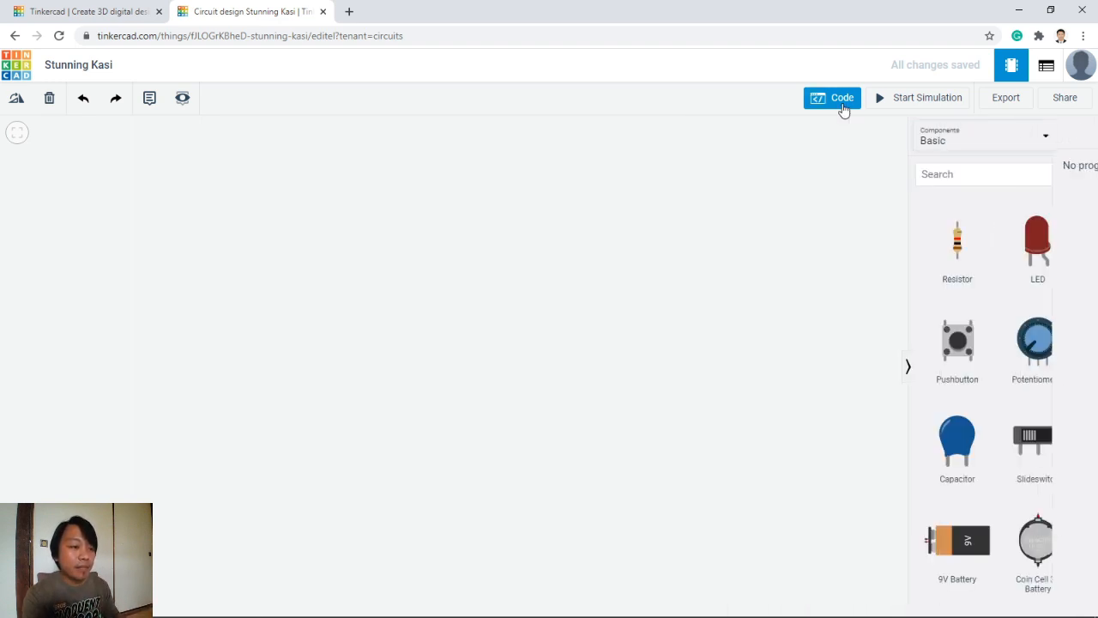
click(849, 110)
click(849, 105)
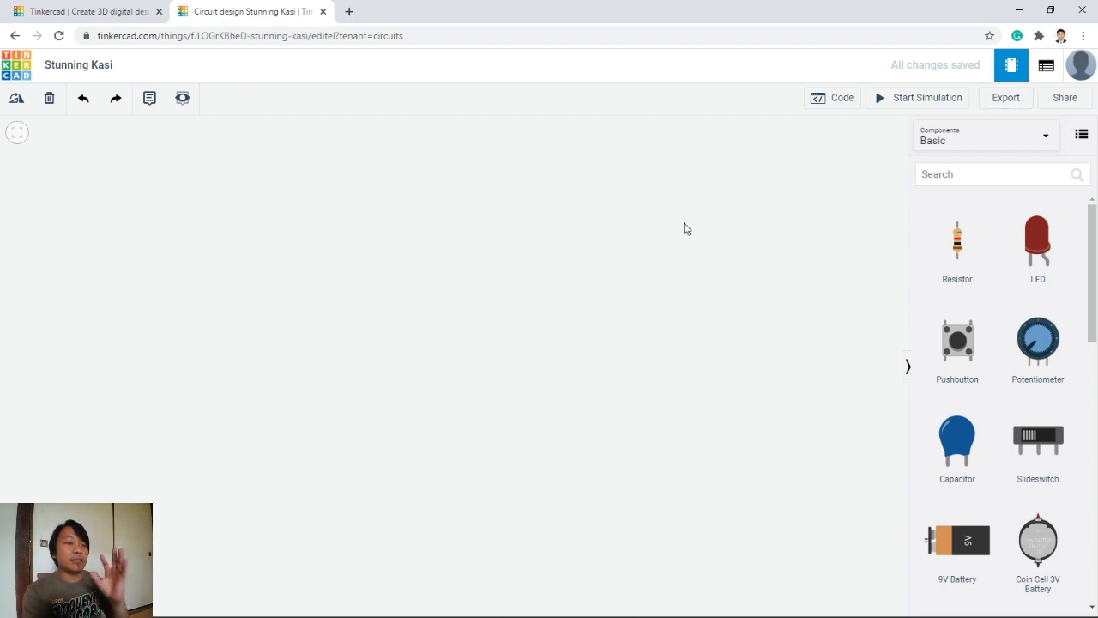
- Browse the Basic component set and the full set of components in the library
click(1047, 141)
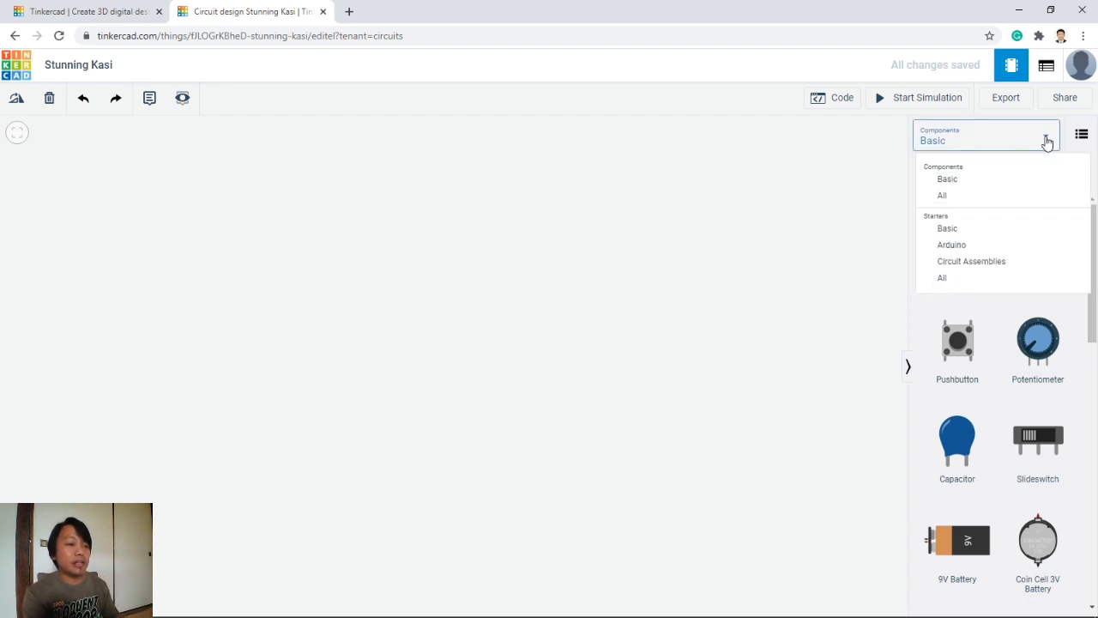
click(973, 184)
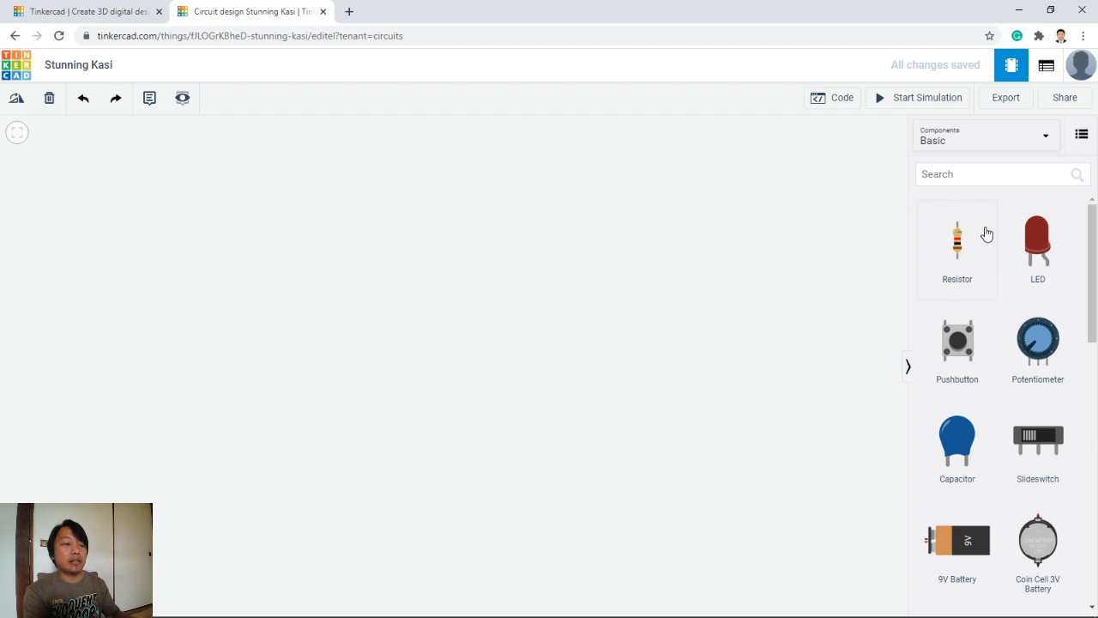
click(1000, 143)
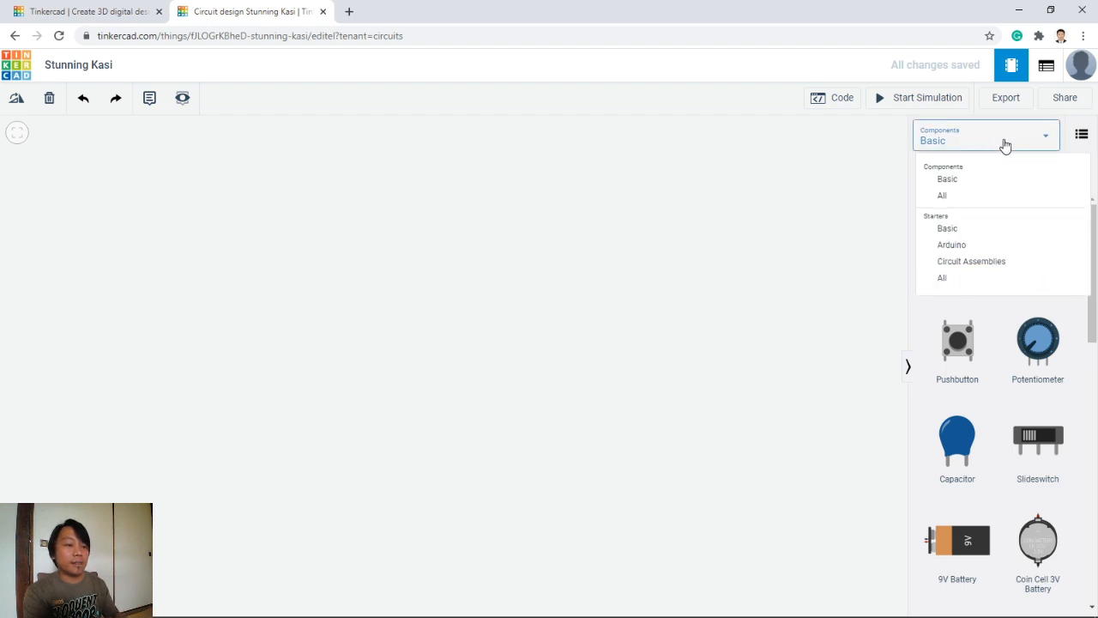
click(975, 205)
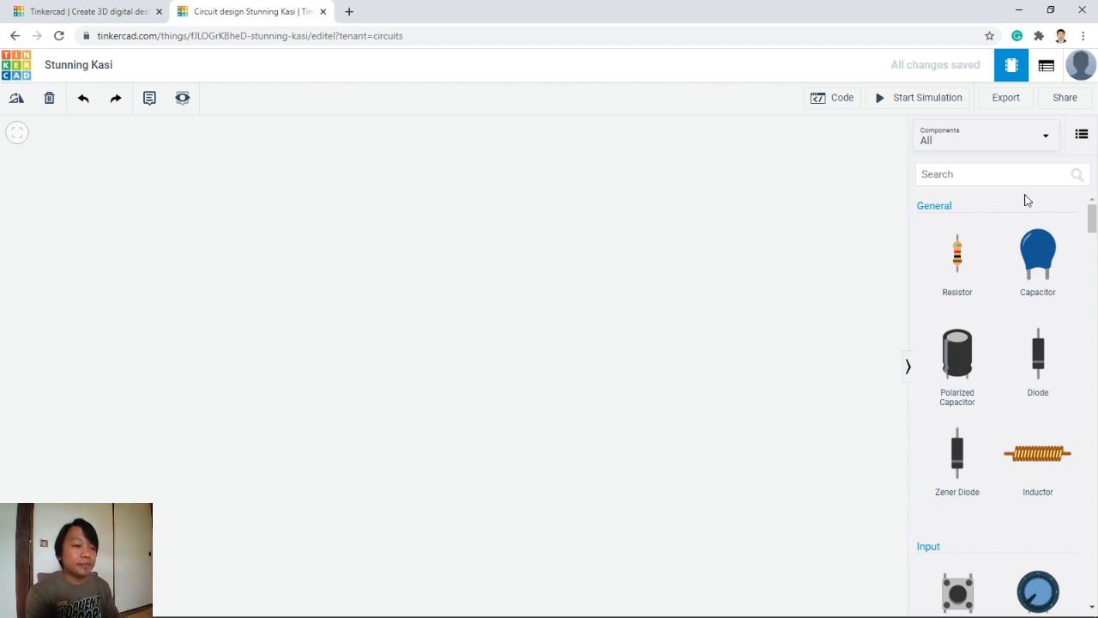
- Place the LED Light Up circuit from the Basic starters on the canvas
click(1040, 142)
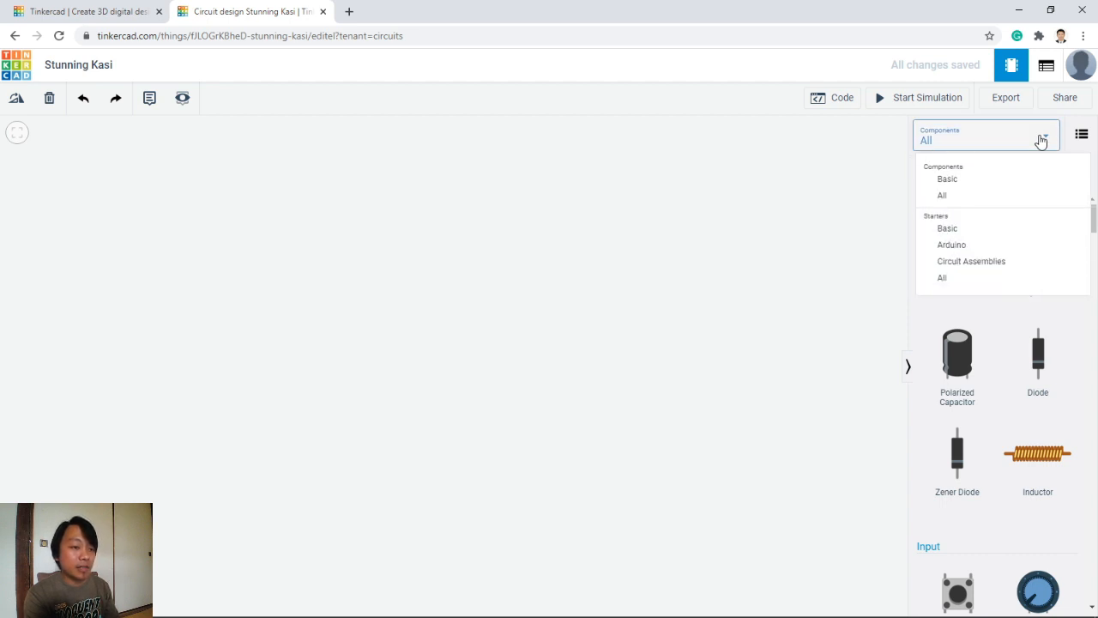
click(980, 232)
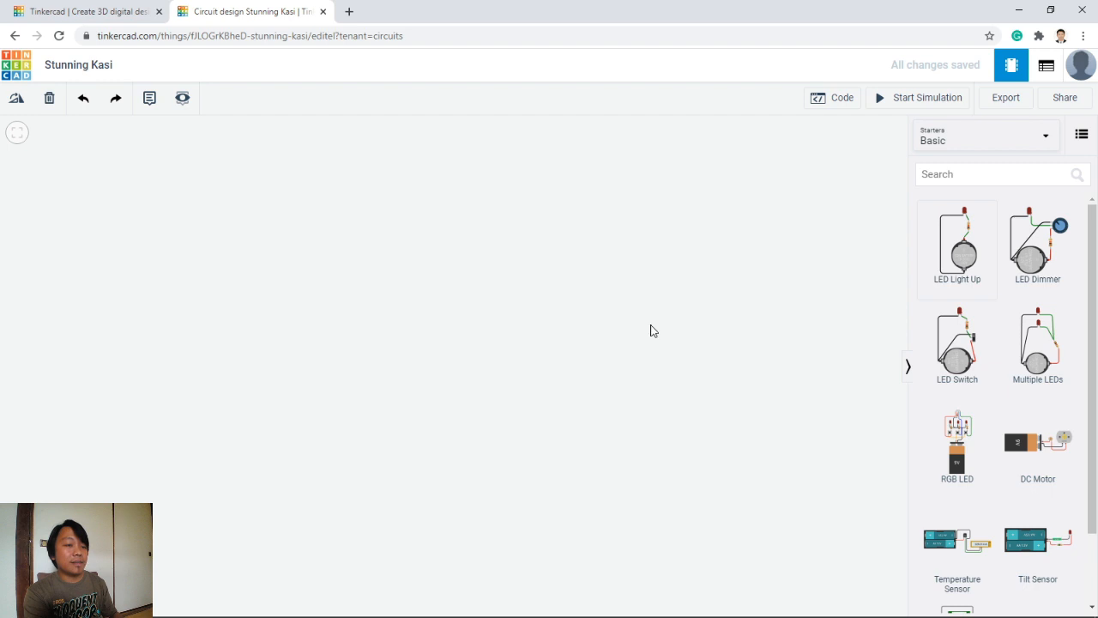
click(939, 278)
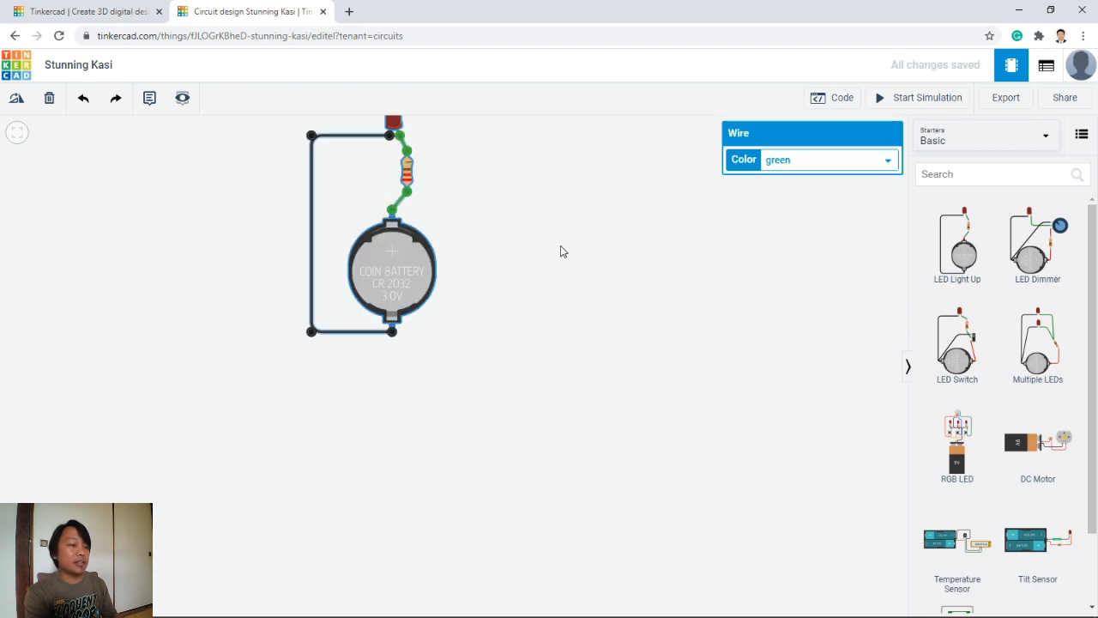
drag(560, 250, 580, 322)
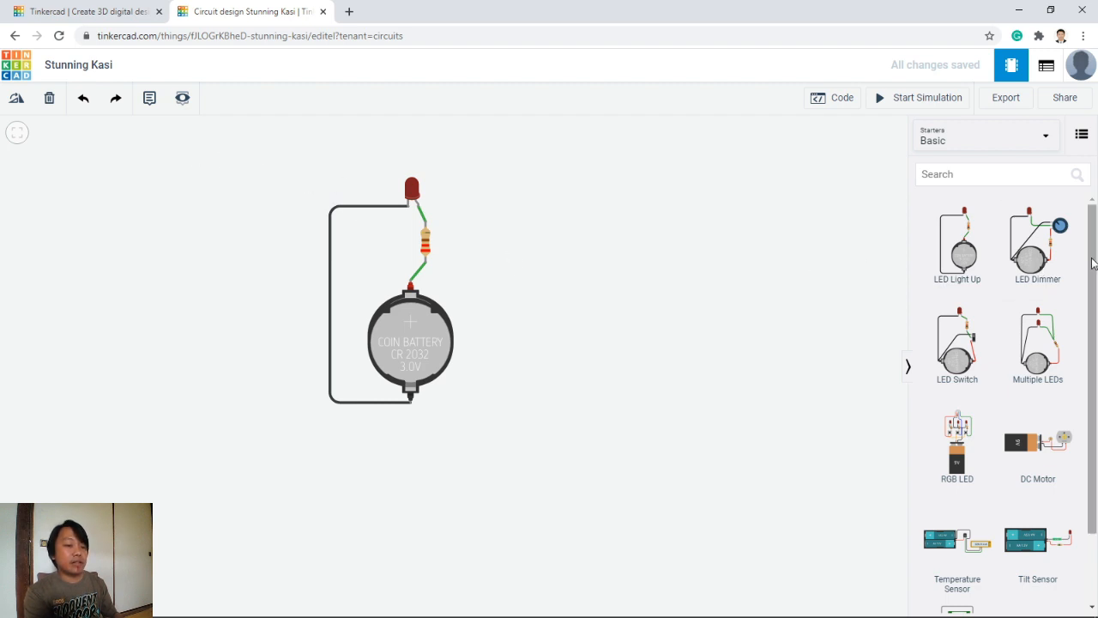
- Switch the library to the Arduino starters and look through the available circuits
scroll(1092, 274, down, 2)
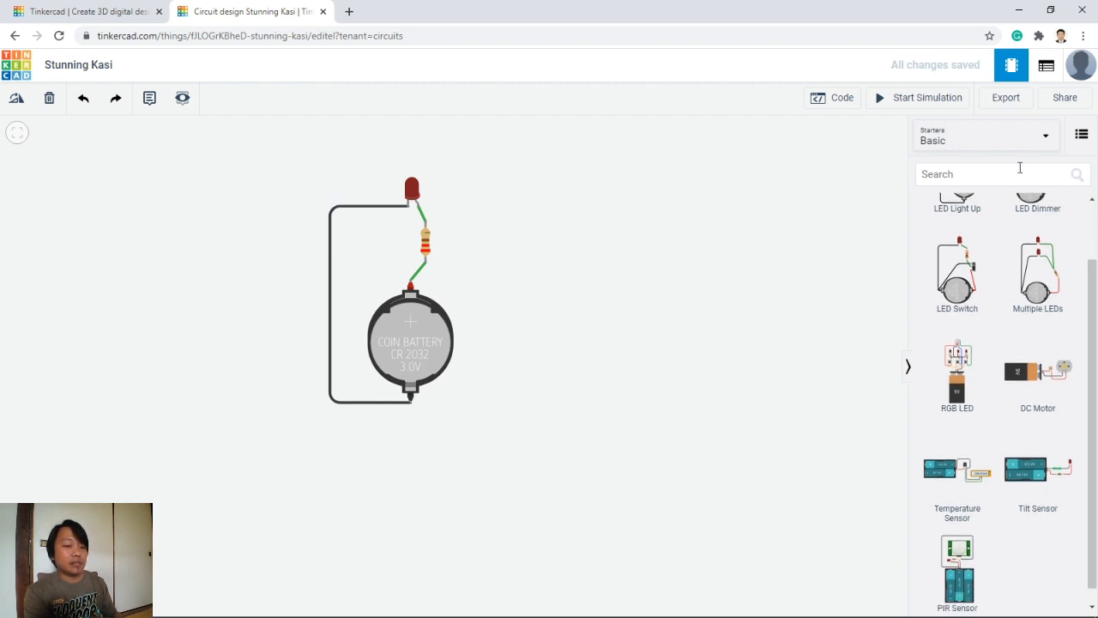
click(1041, 141)
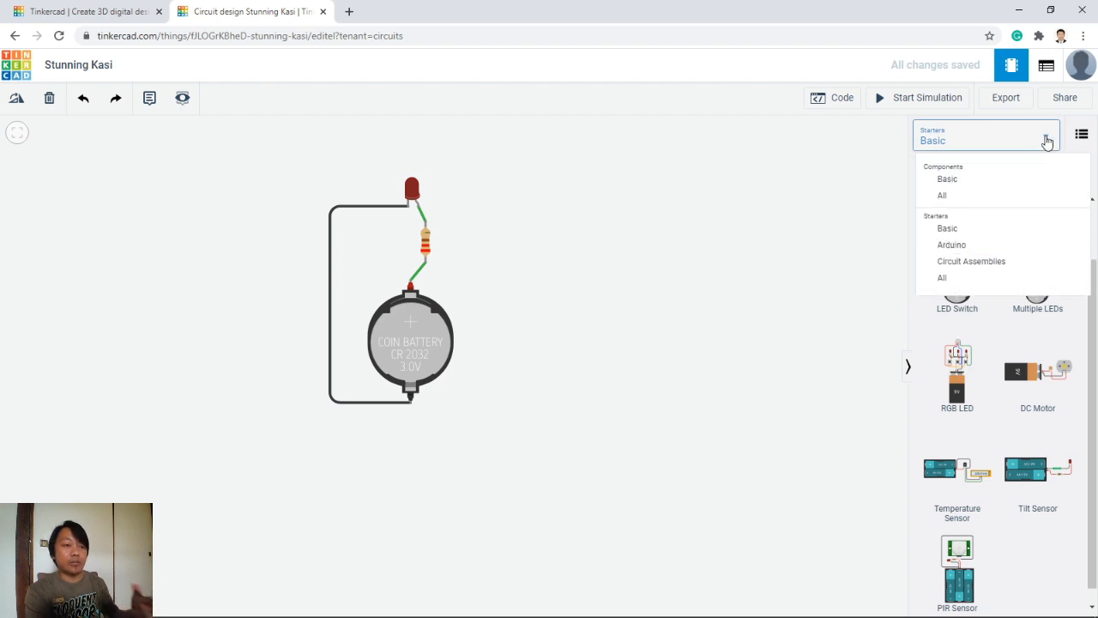
click(952, 246)
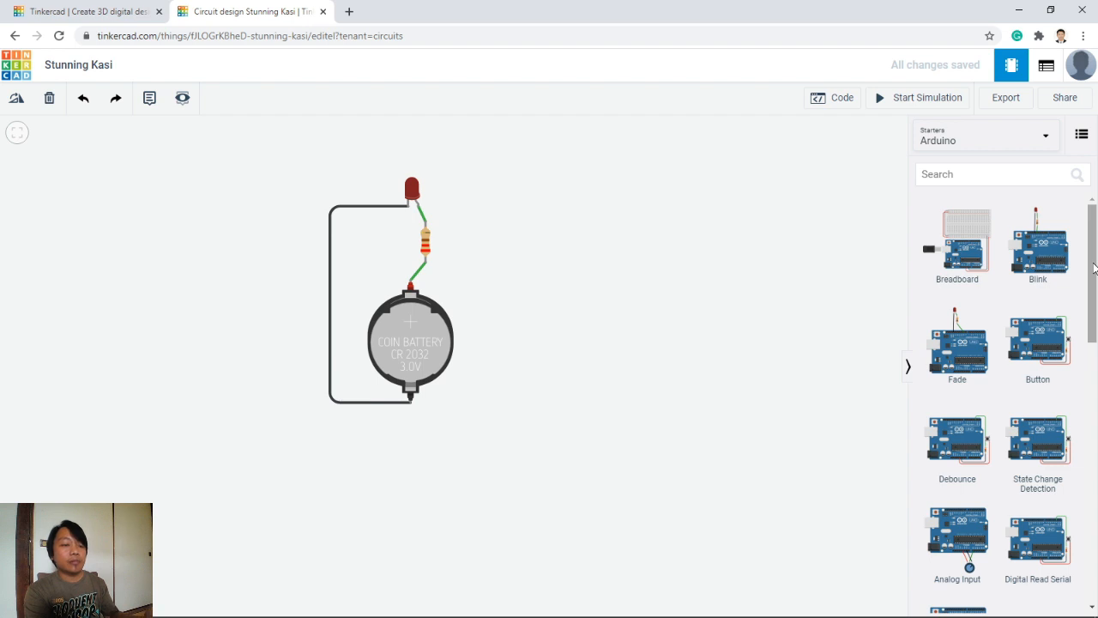
drag(1094, 268, 1094, 476)
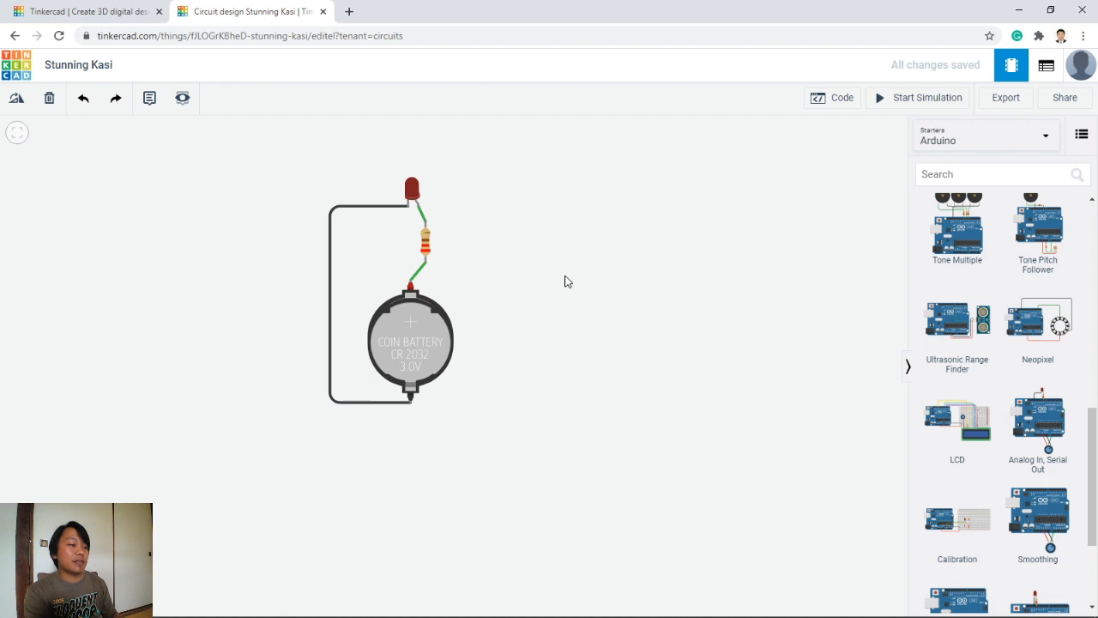
- Delete the coin cell battery, the LED and the resistor from the canvas
drag(270, 168, 301, 174)
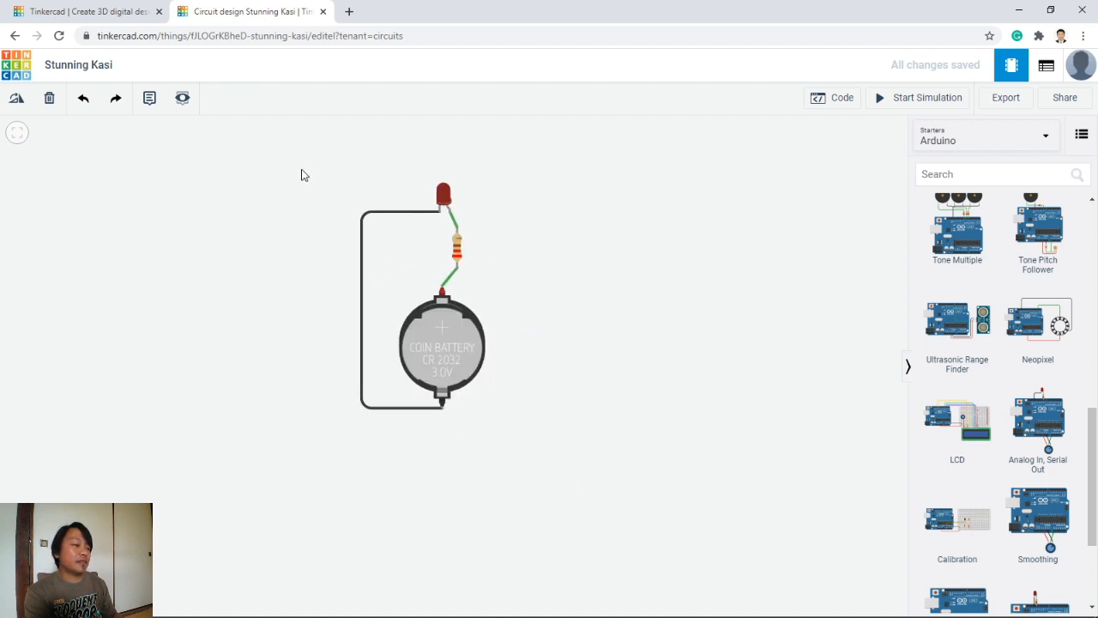
click(420, 318)
key(Delete)
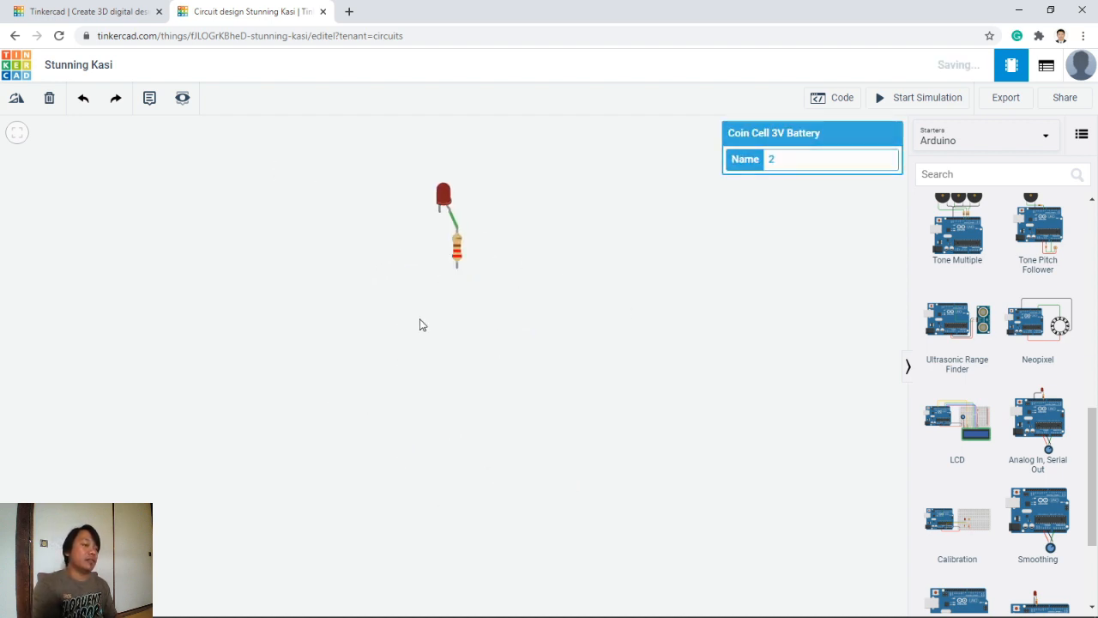
click(448, 199)
key(Delete)
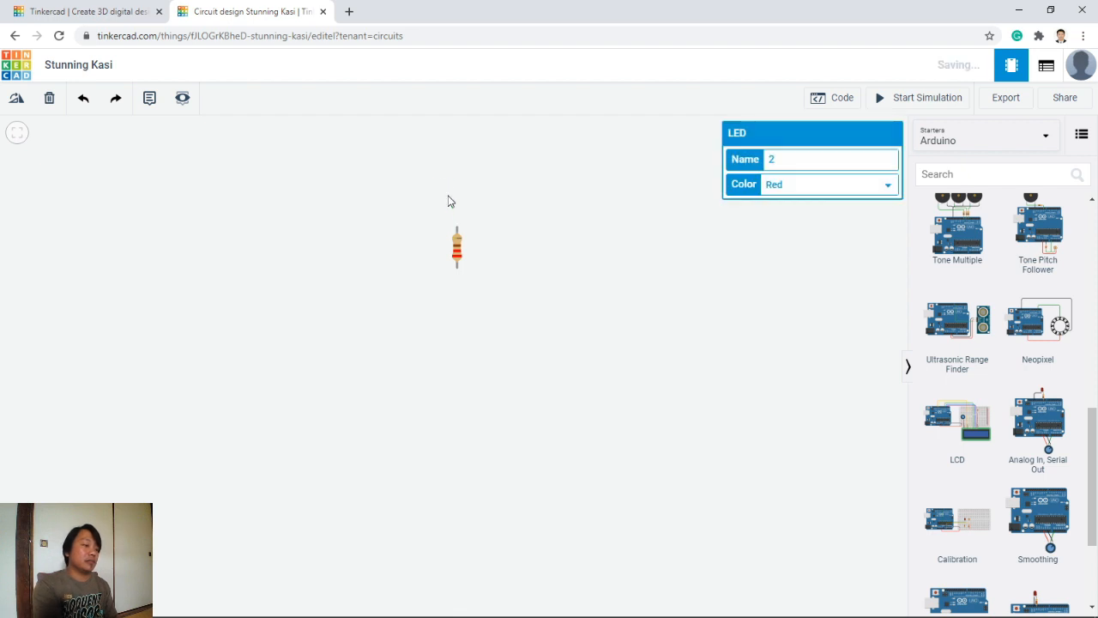
click(457, 249)
key(Delete)
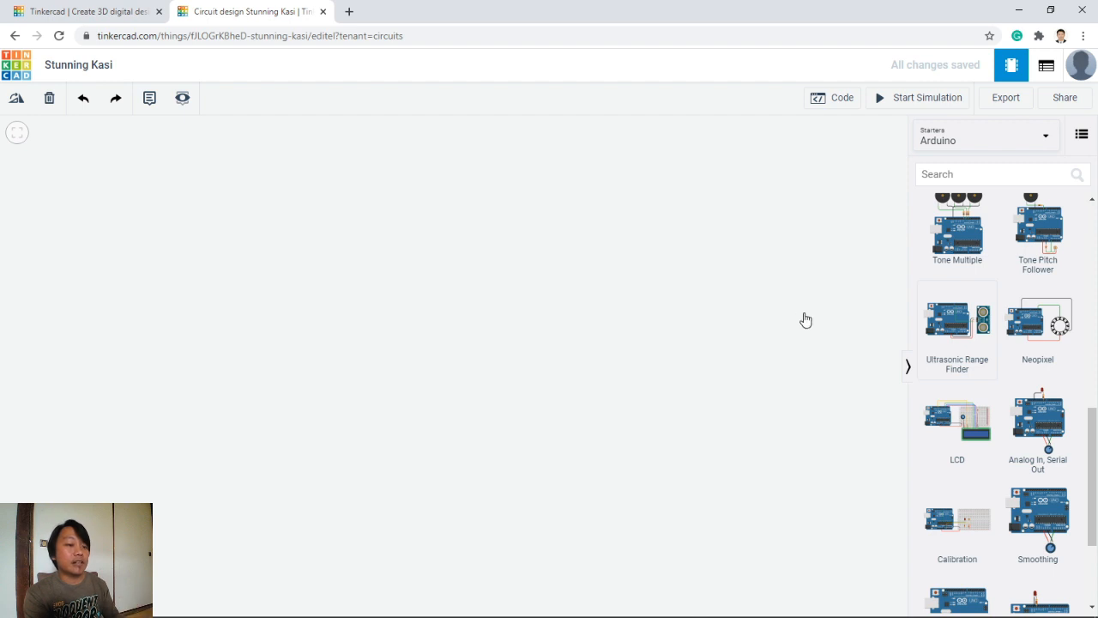
- Place the Ultrasonic Range Finder starter circuit on the empty canvas
click(937, 321)
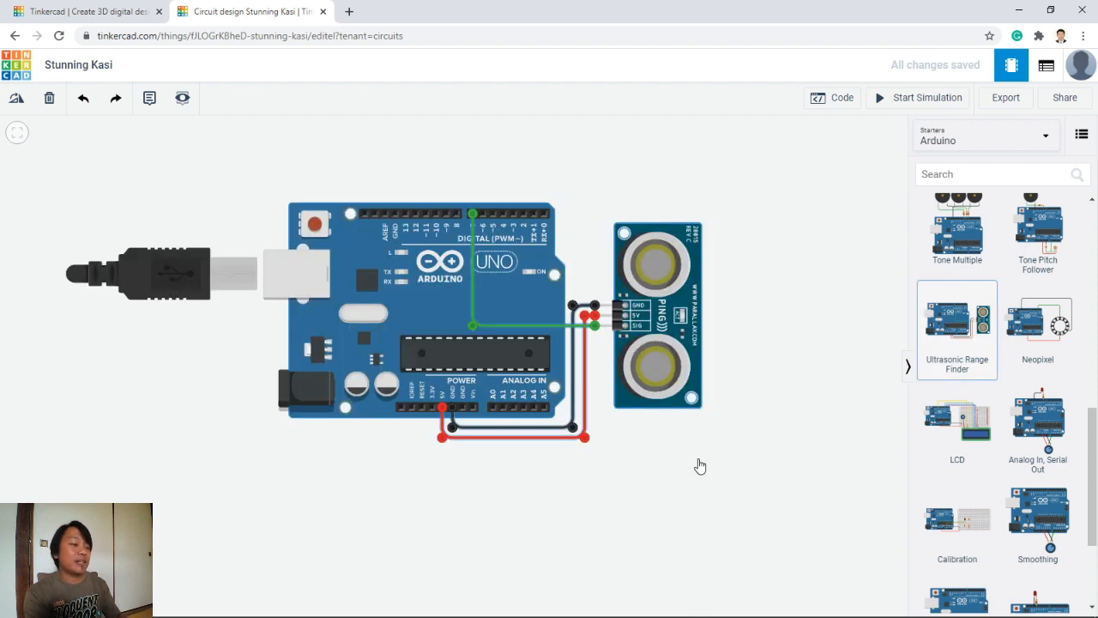
click(700, 465)
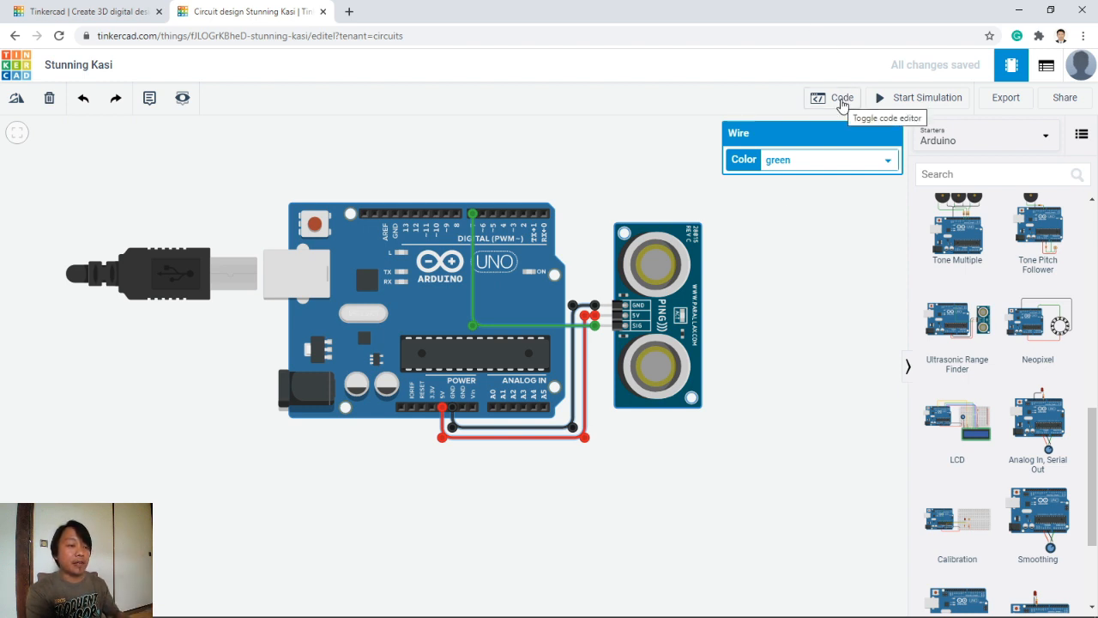
- Open the Arduino code, switch it from blocks to text only, read through the sketch and hide the code editor
click(841, 99)
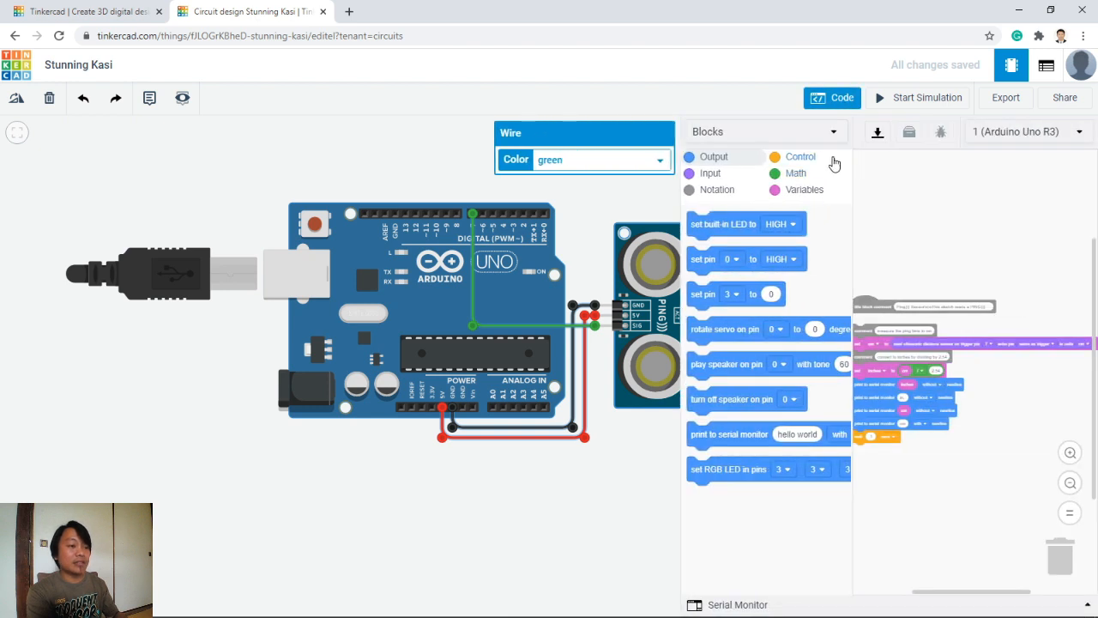
click(784, 139)
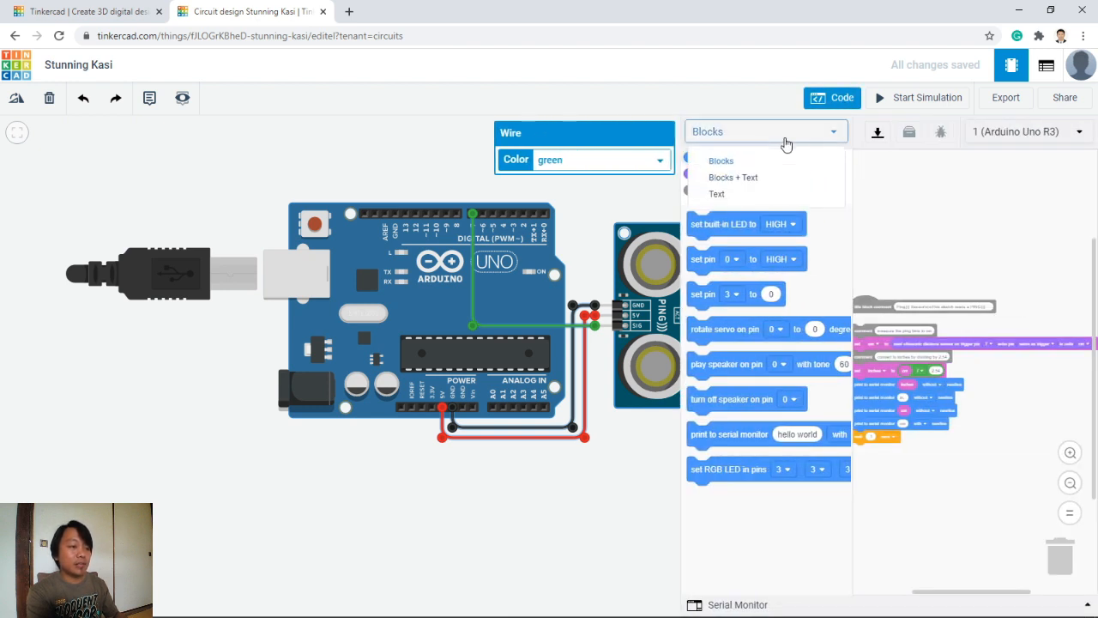
click(750, 197)
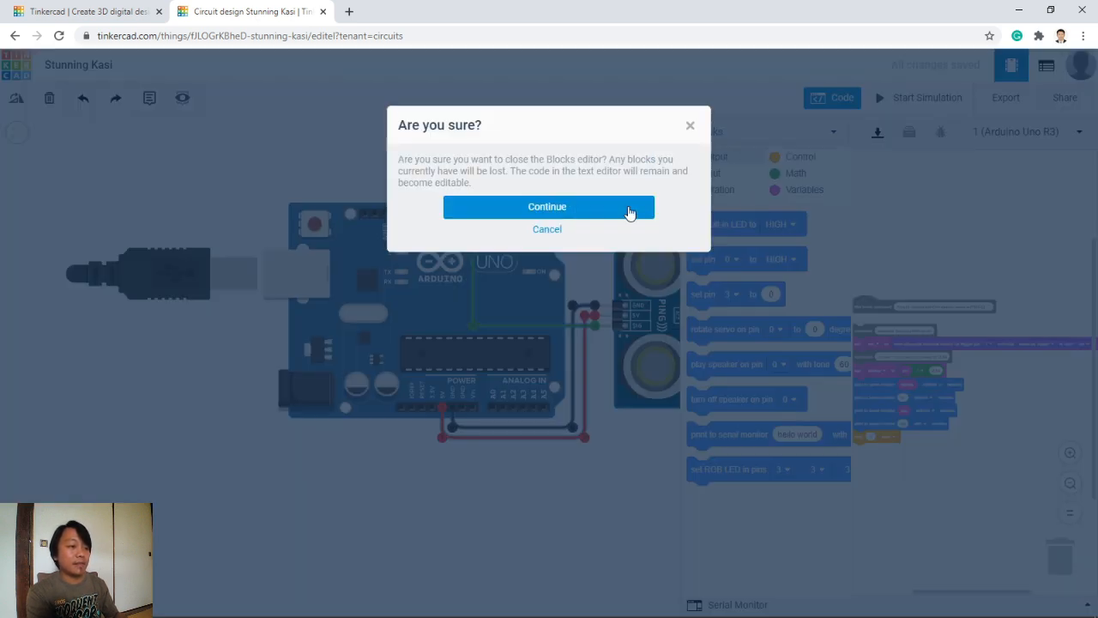
click(566, 214)
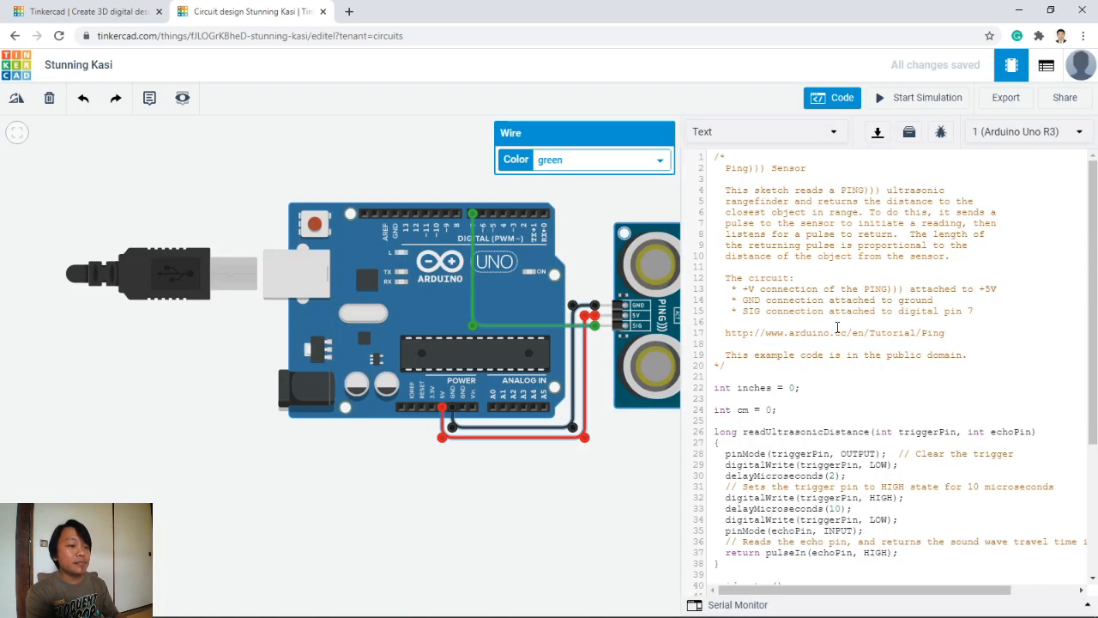
drag(1096, 246, 1093, 345)
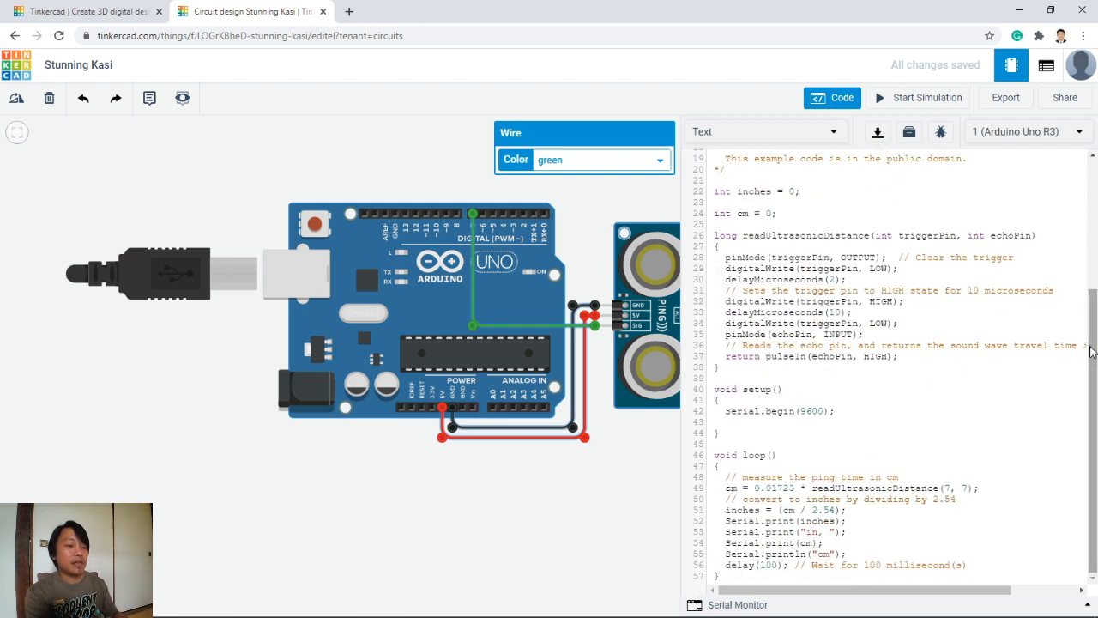
click(828, 102)
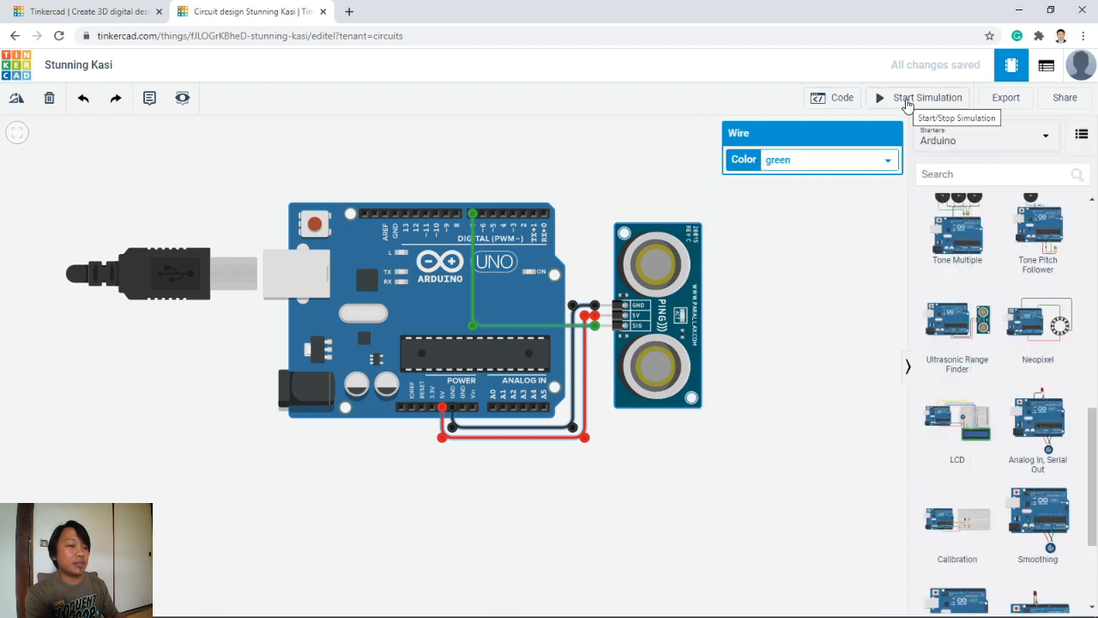
- Start the simulation, view the distance readings in the Serial Monitor, and return to the full circuit view
click(906, 102)
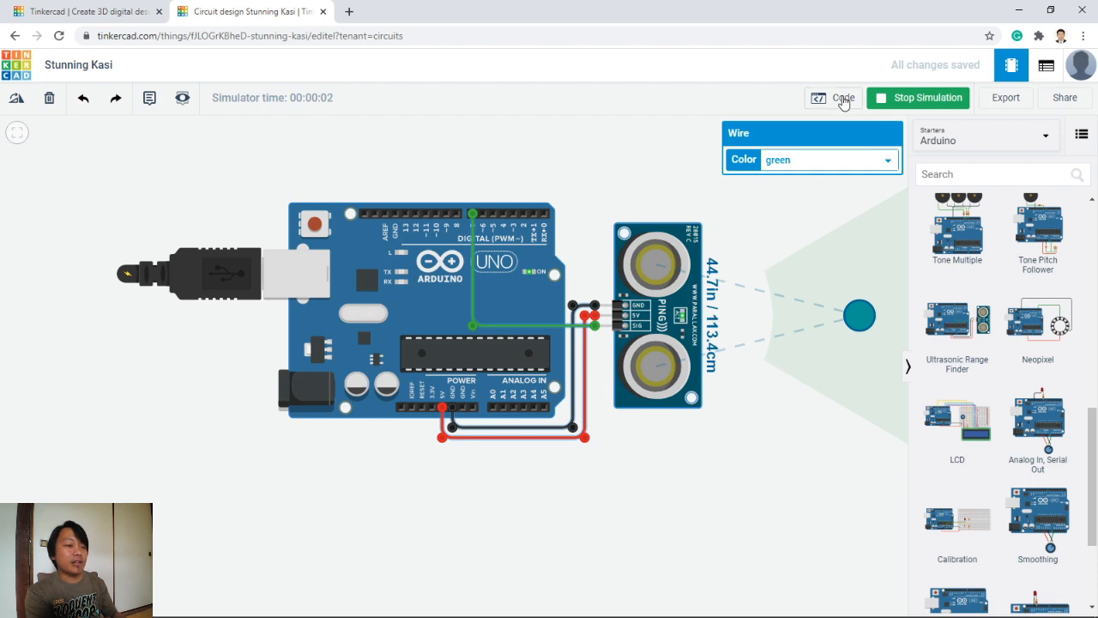
click(843, 99)
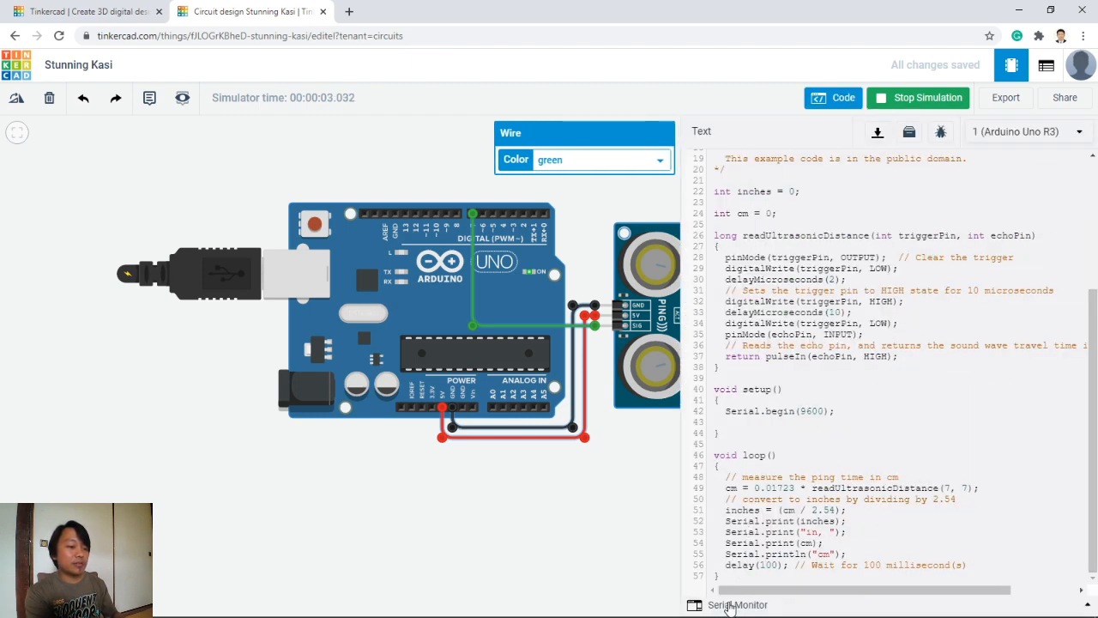
click(727, 606)
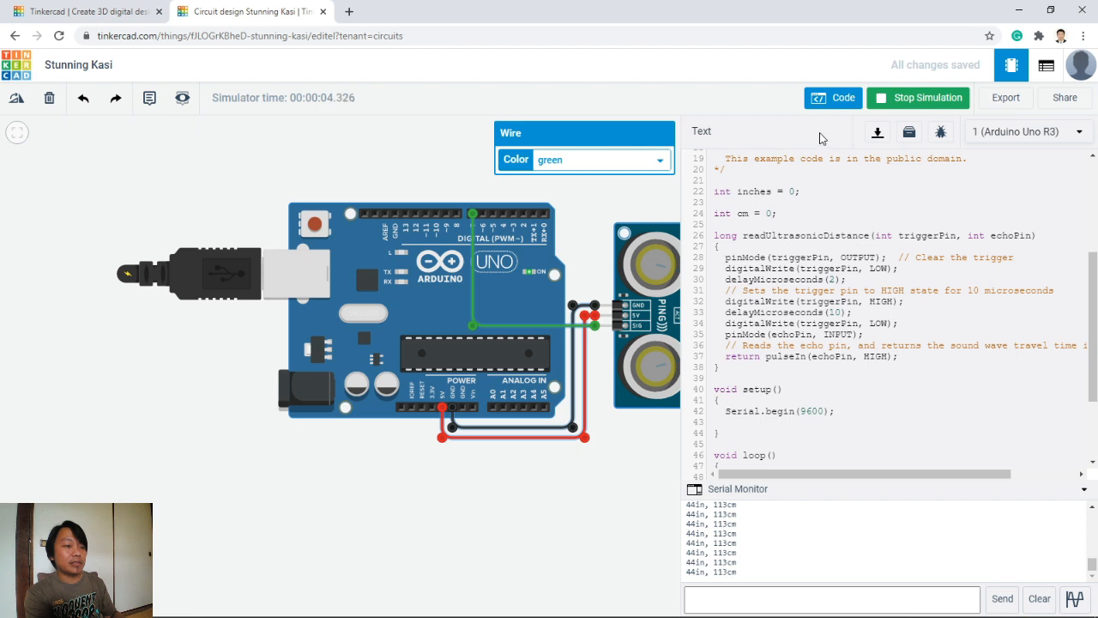
click(836, 97)
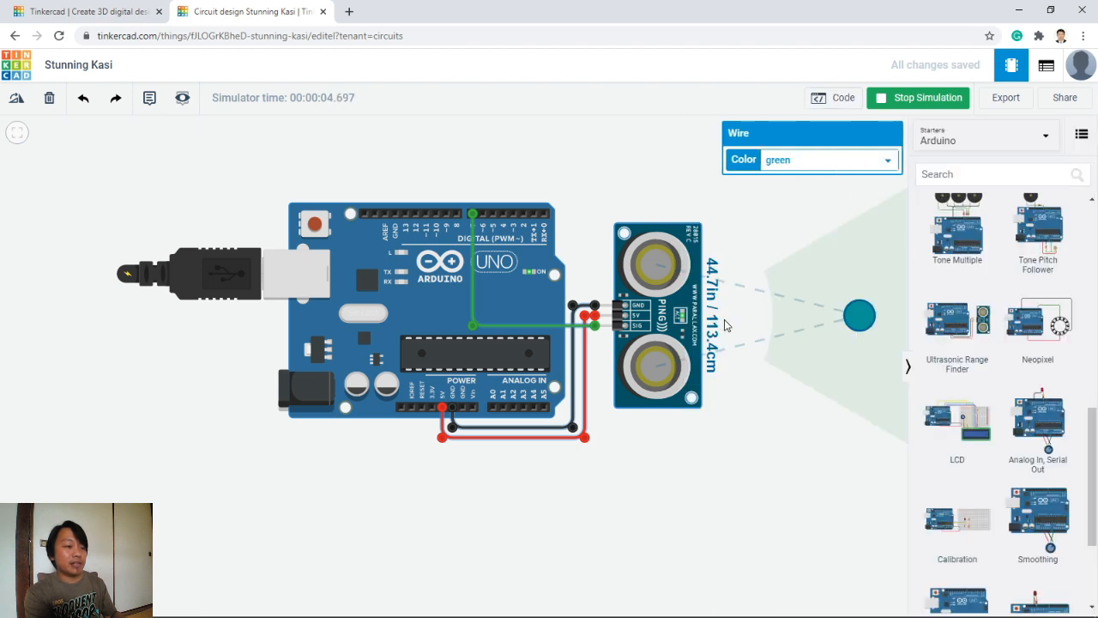
- Move the ultrasonic sensor's target closer, to about 74.8 cm, and check the readings in the Serial Monitor
click(859, 314)
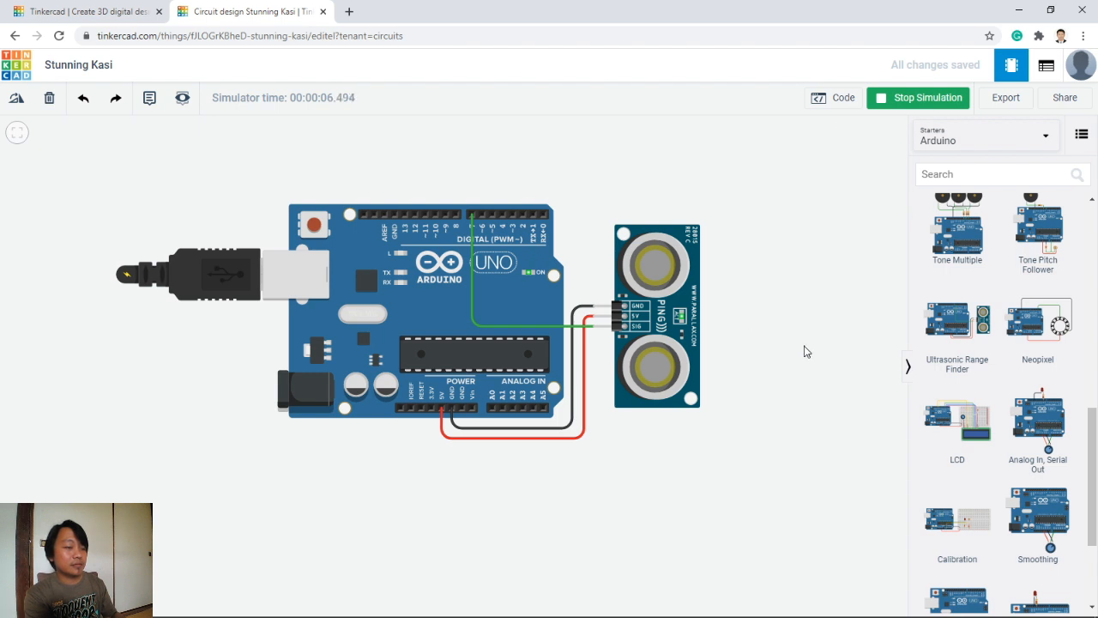
click(689, 316)
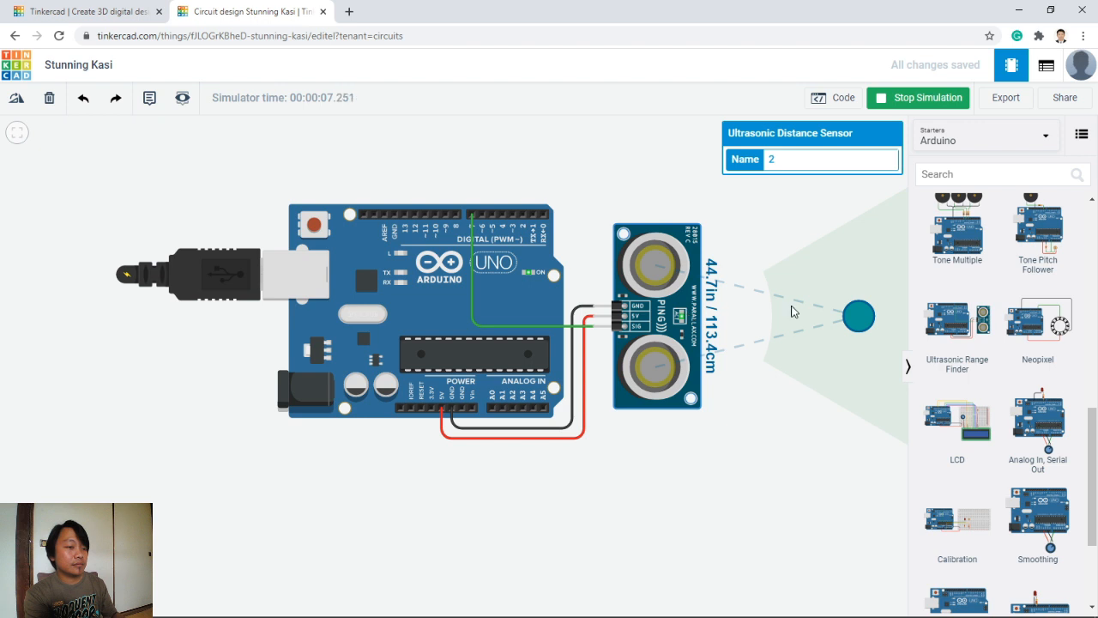
drag(860, 314, 825, 319)
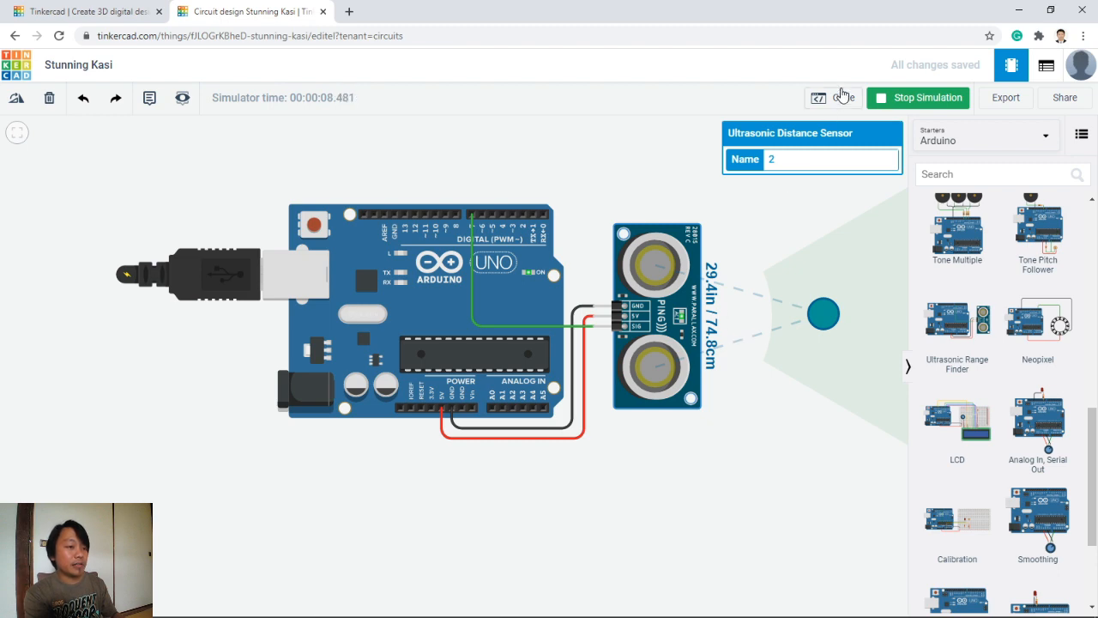
click(841, 95)
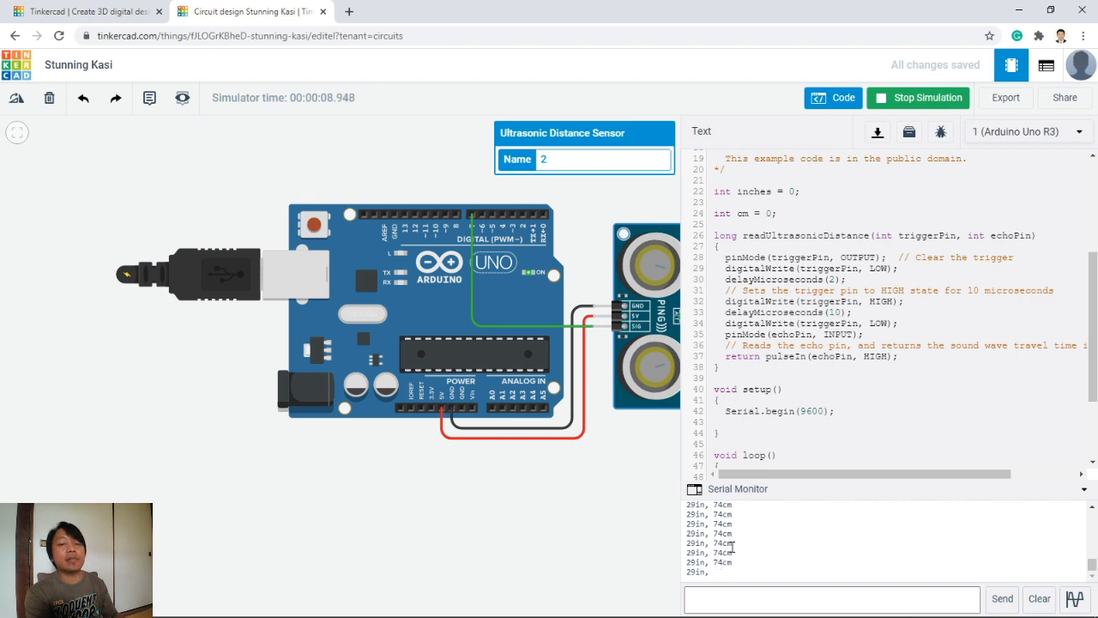
click(830, 98)
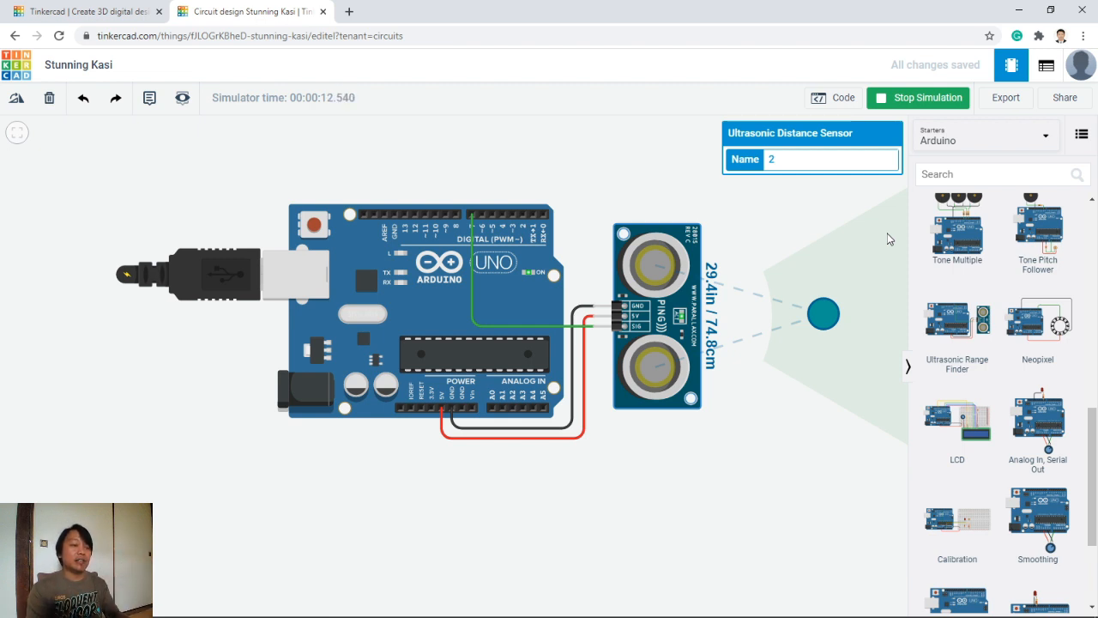
- Delete the Arduino Uno and the ultrasonic distance sensor from the canvas
click(755, 225)
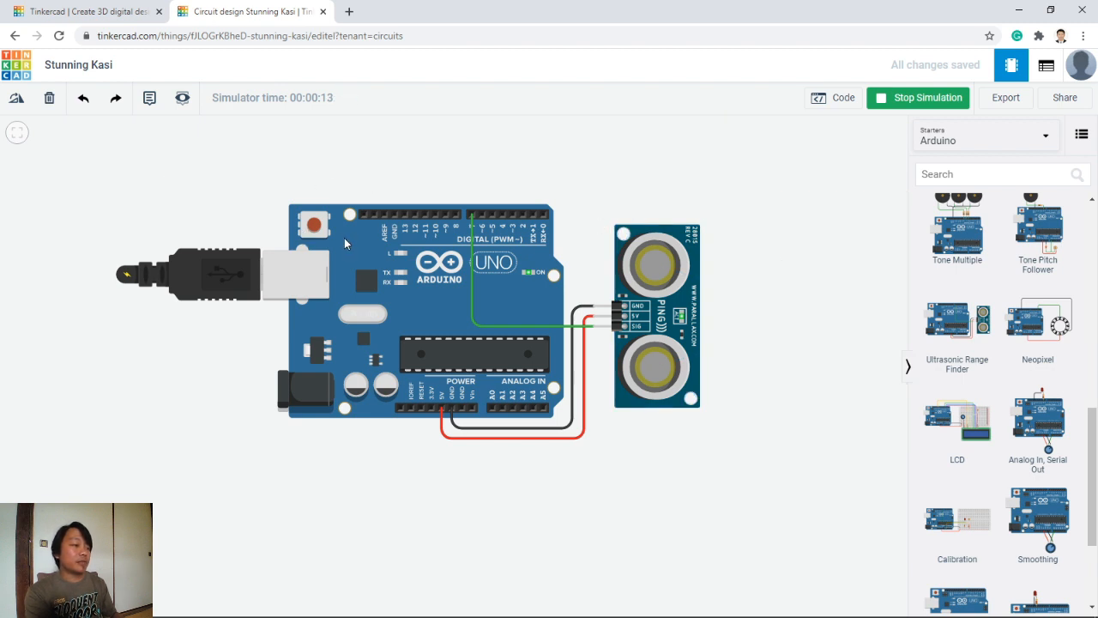
click(345, 244)
key(Delete)
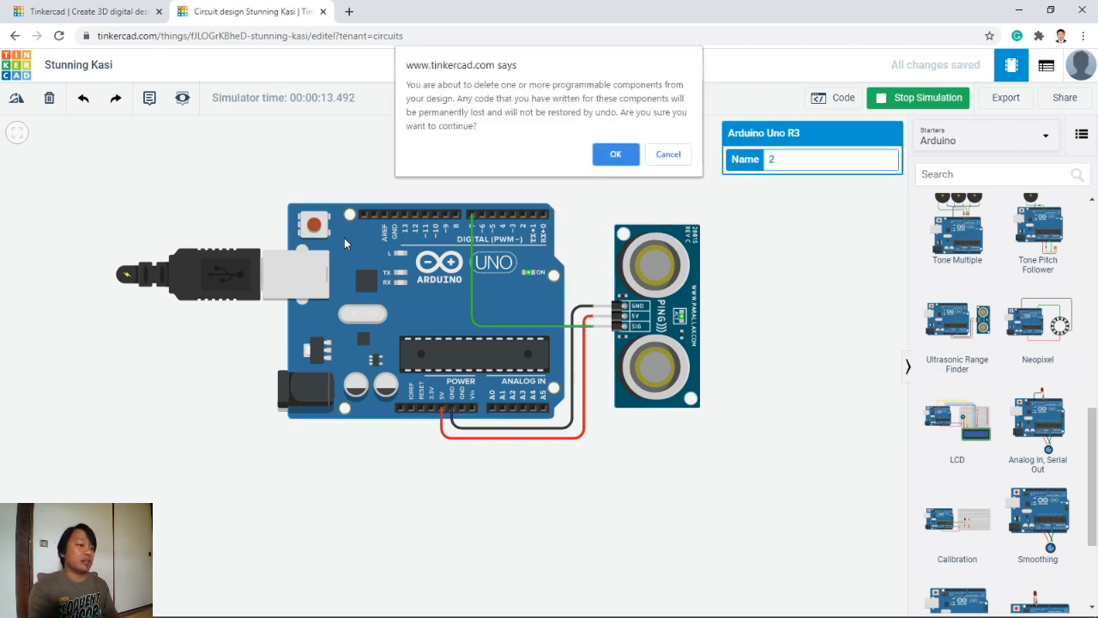
click(615, 155)
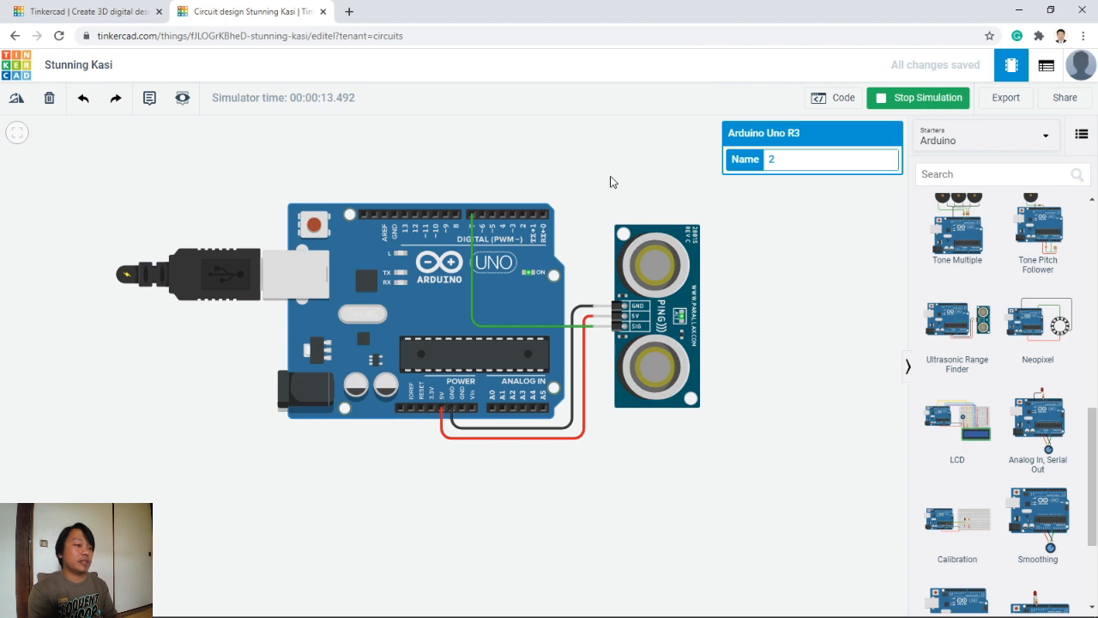
click(650, 263)
key(Delete)
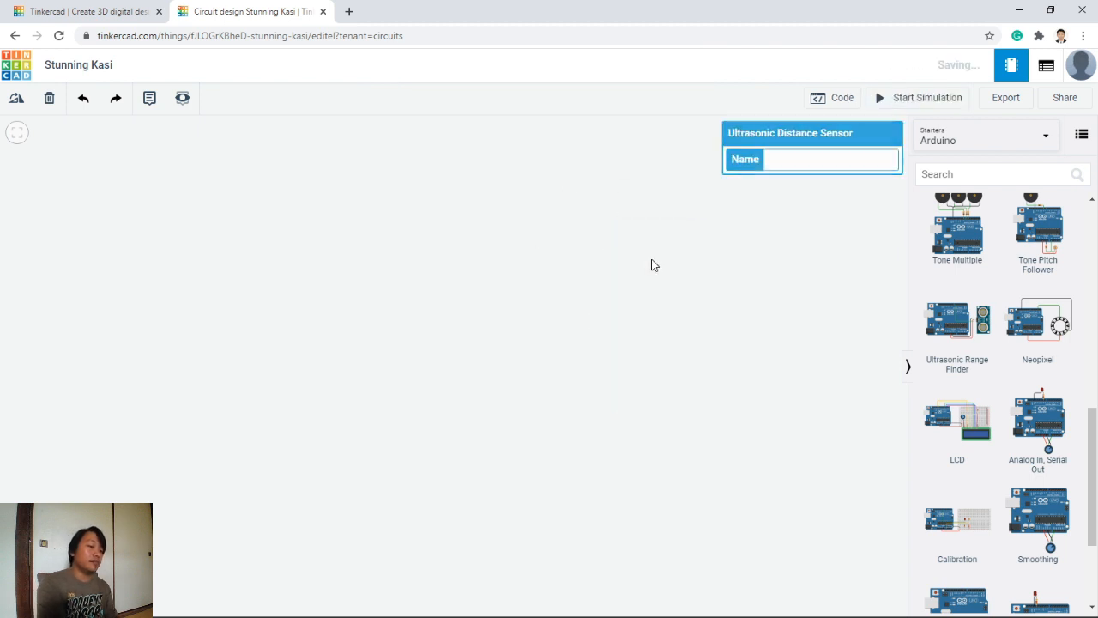
- Switch the library to all components and look through the categories from General to Logic
click(1040, 142)
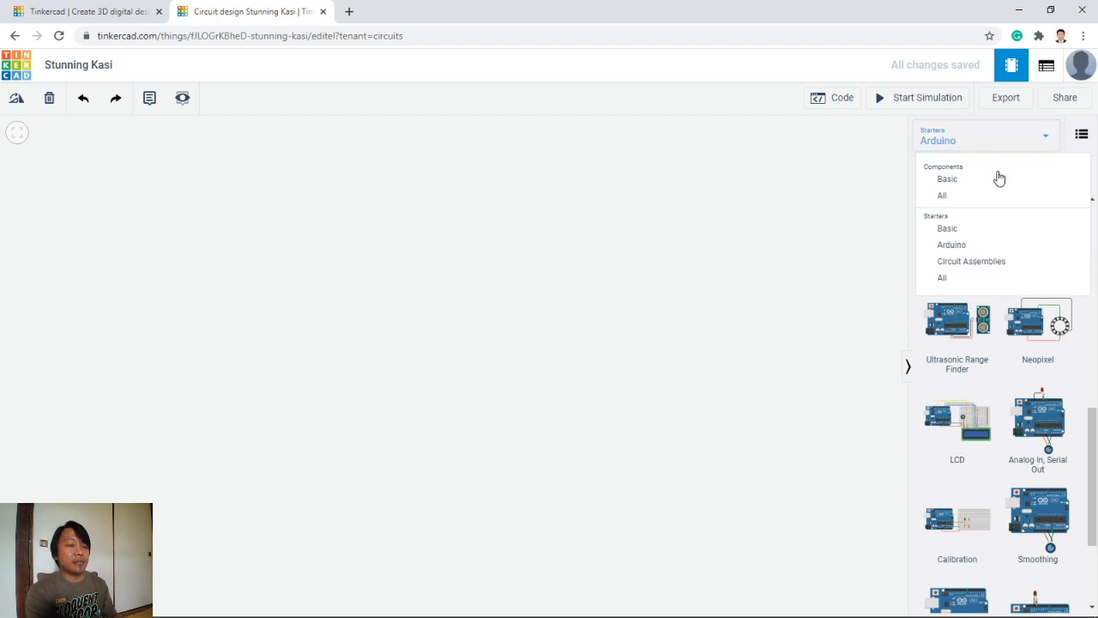
click(951, 197)
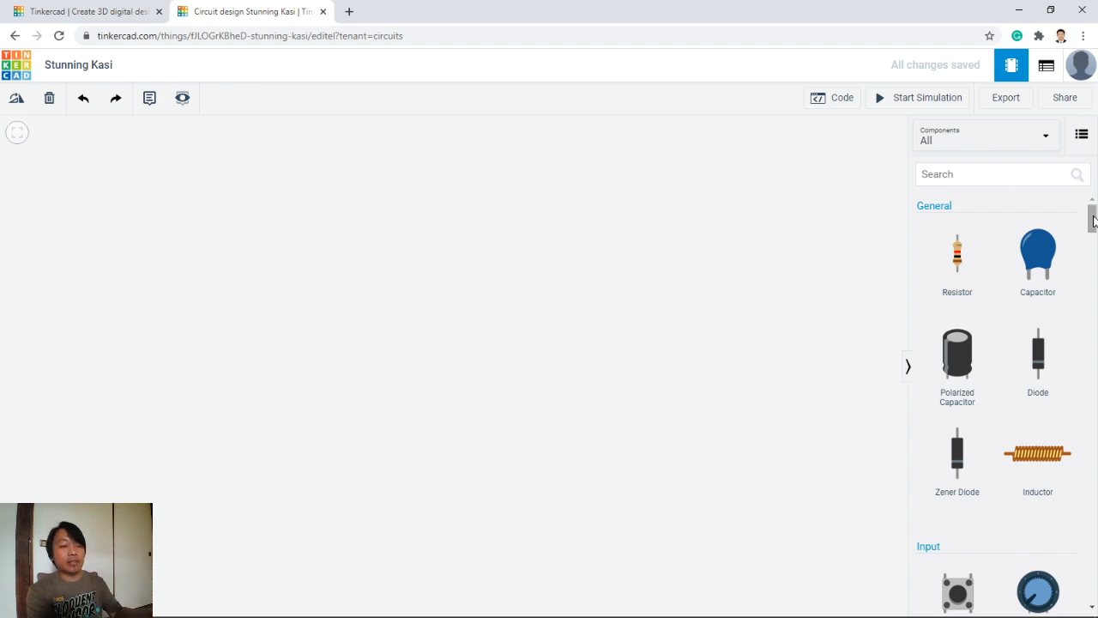
drag(1093, 222, 1094, 262)
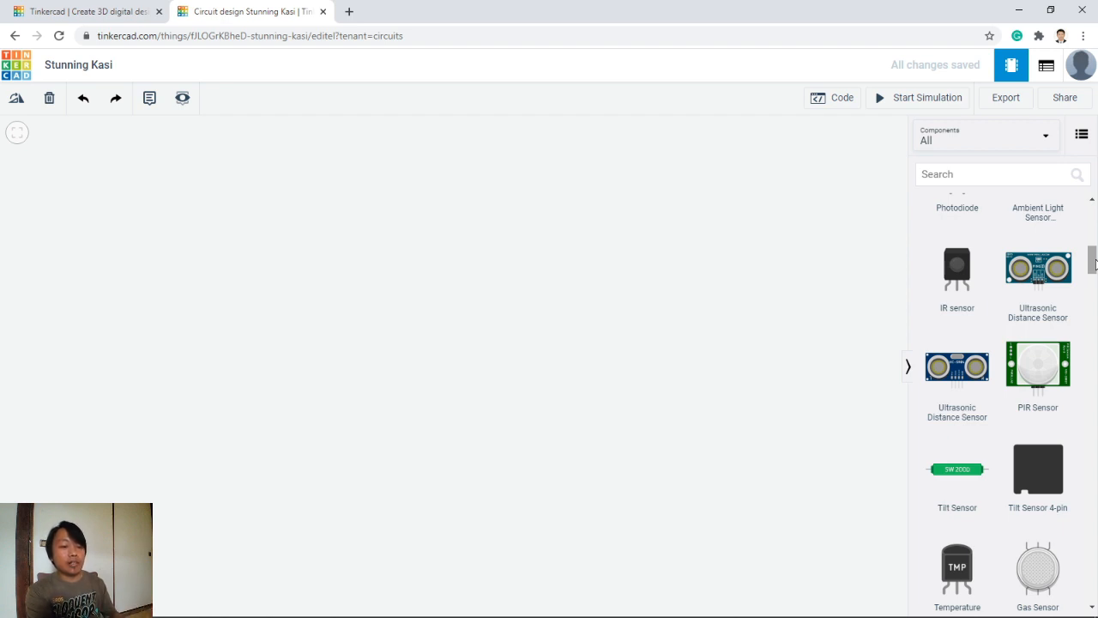
drag(1094, 263, 1094, 273)
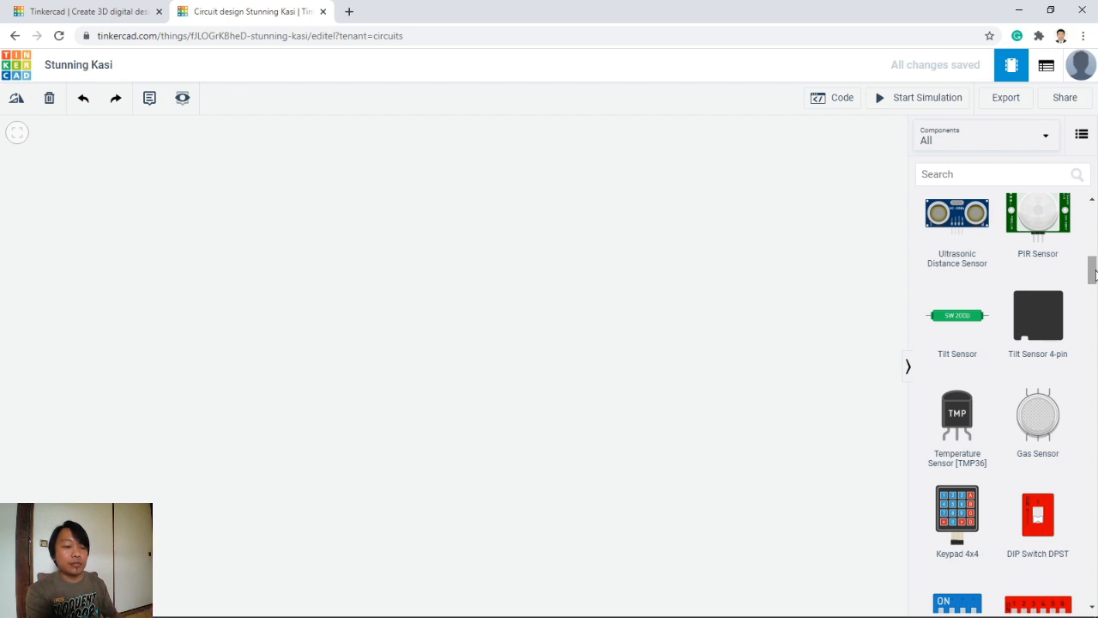
drag(1094, 273, 1094, 300)
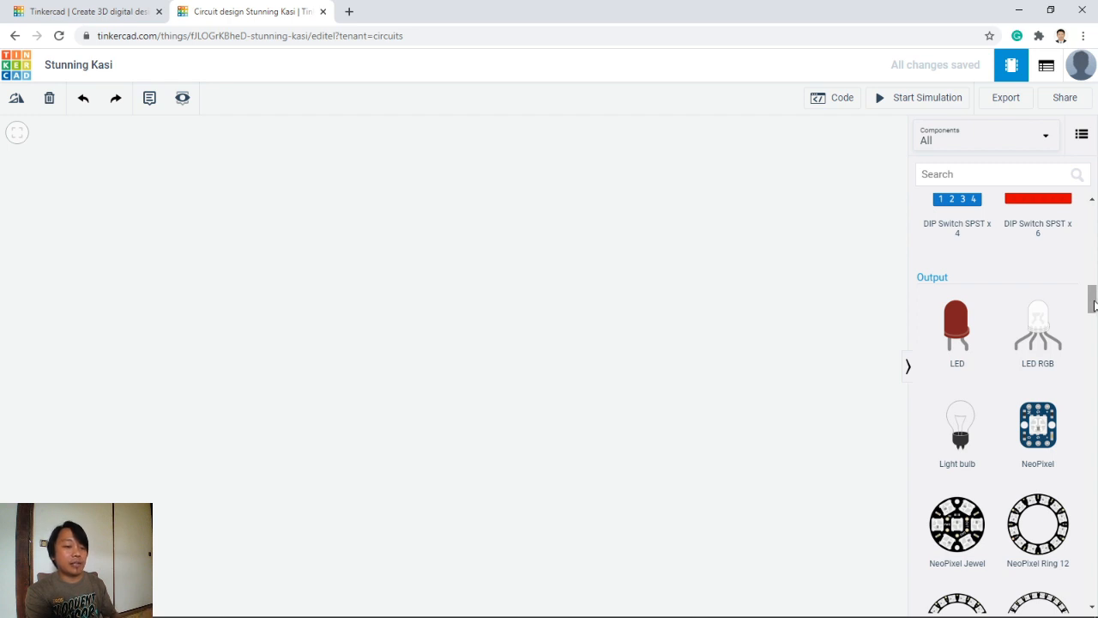
drag(1095, 305, 1096, 355)
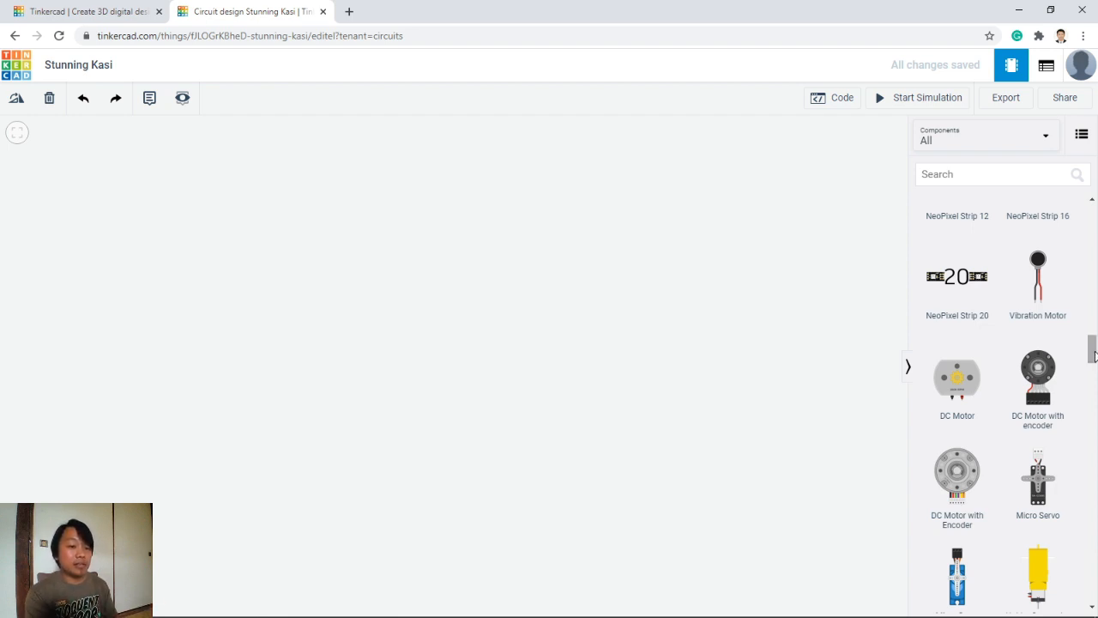
drag(1093, 353, 1093, 396)
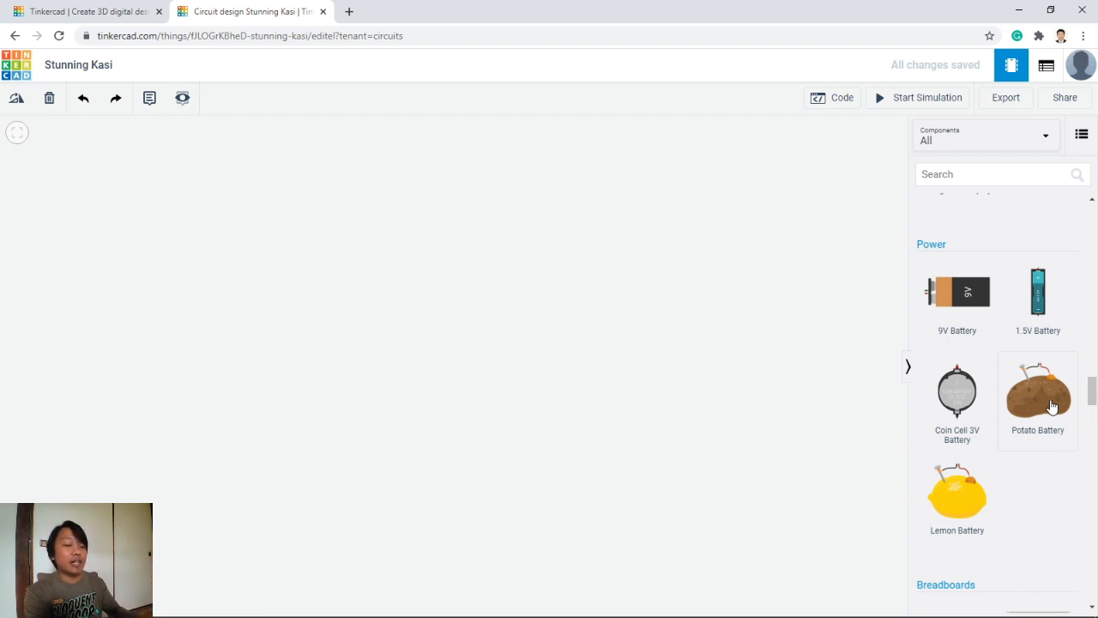
drag(1092, 392, 1092, 426)
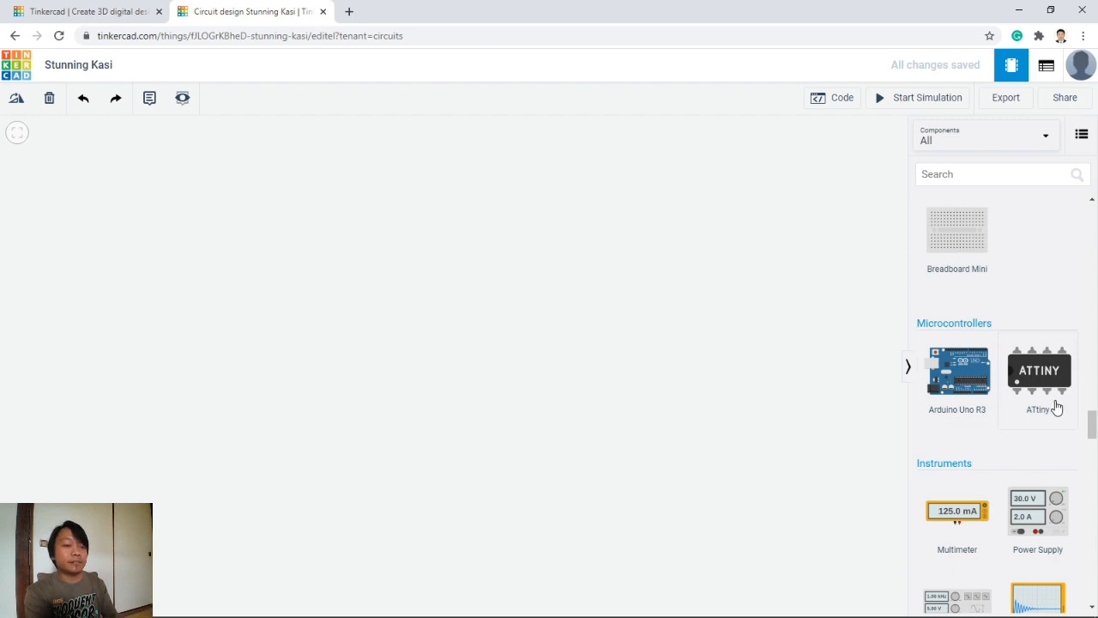
drag(1092, 422, 1093, 438)
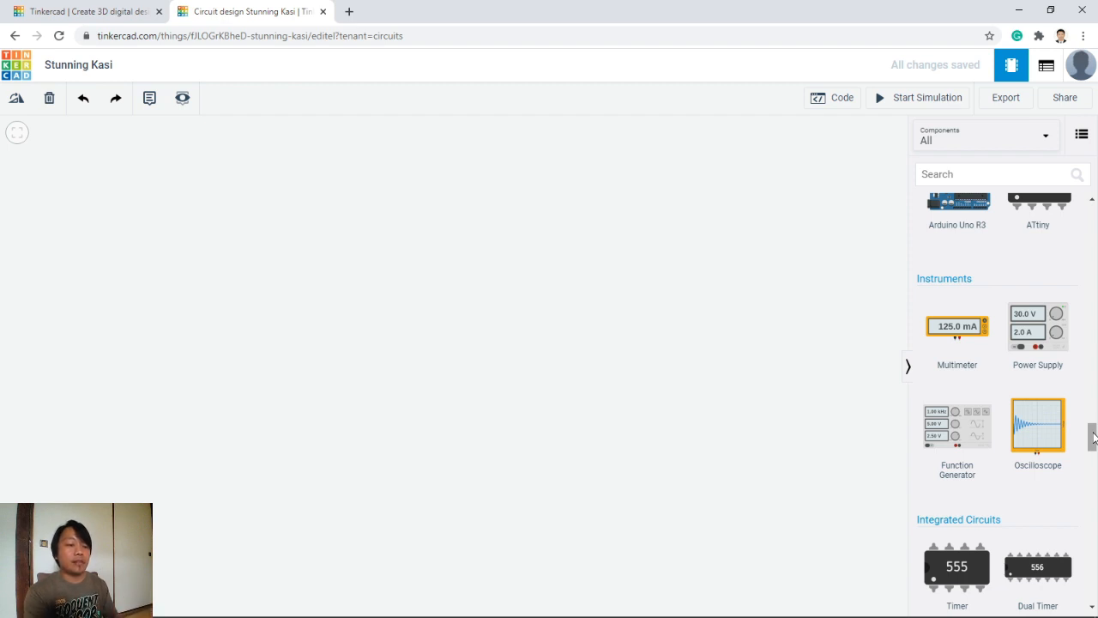
drag(1094, 437, 1094, 455)
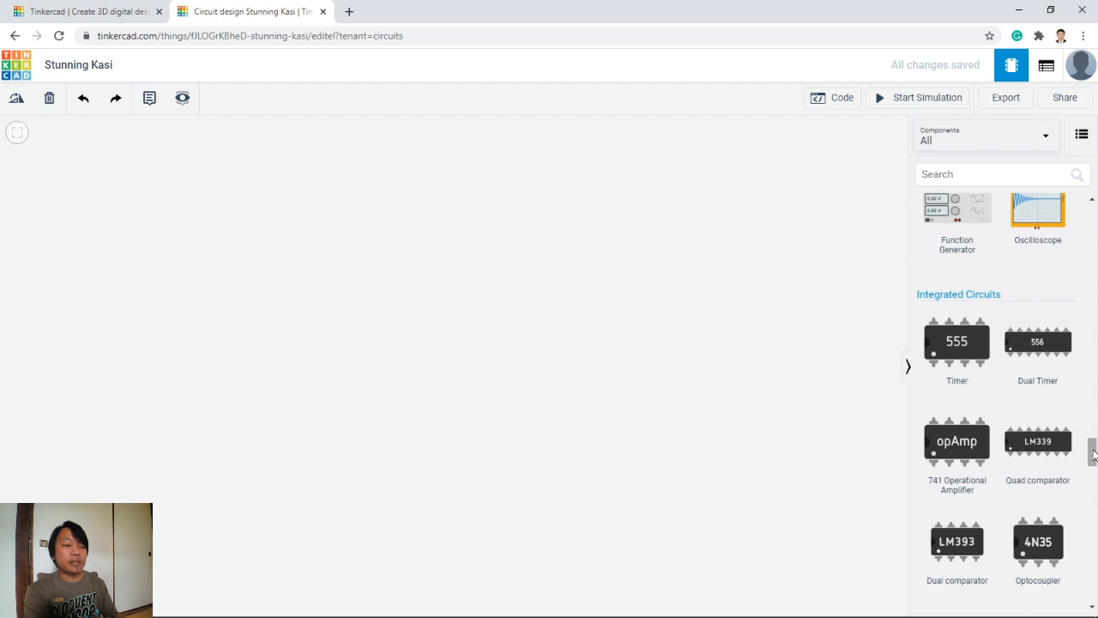
drag(1094, 455, 1094, 483)
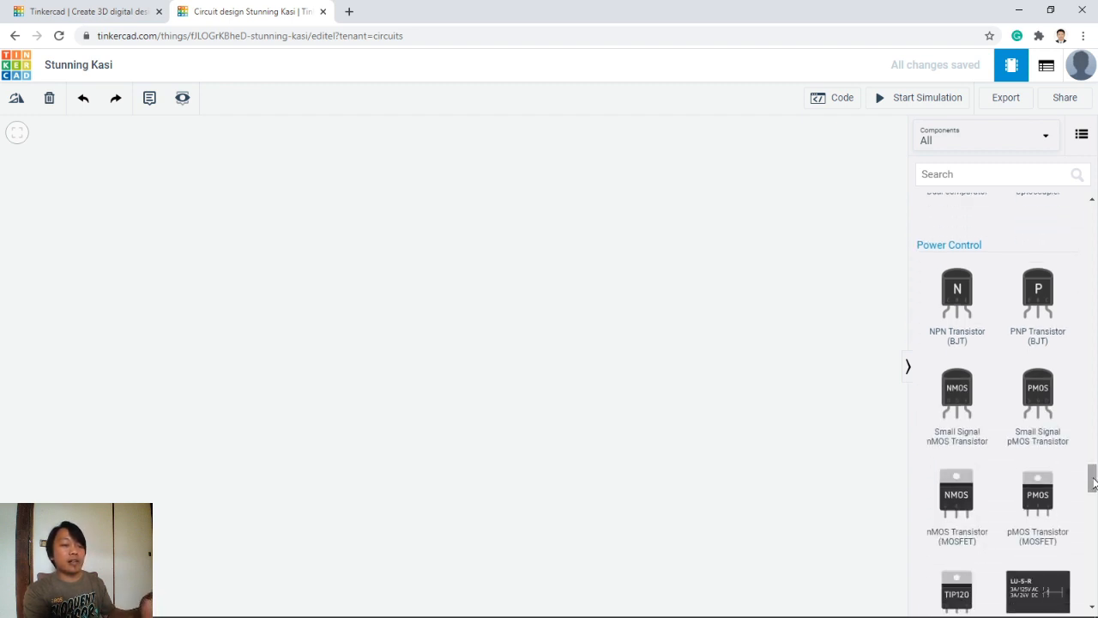
drag(1094, 483, 1094, 507)
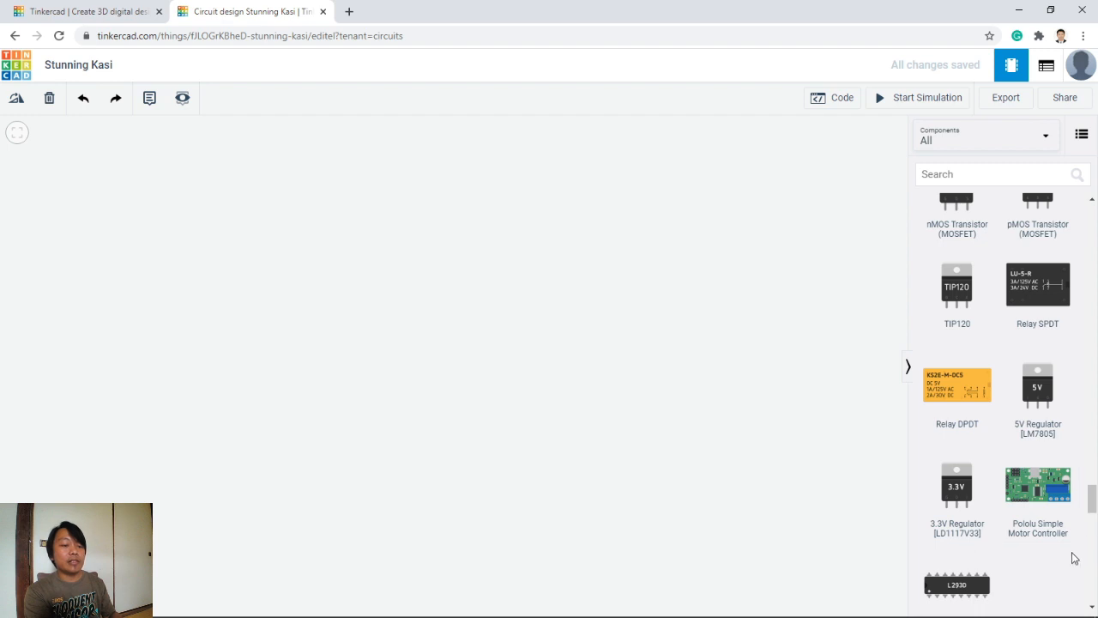
drag(1090, 512, 1088, 523)
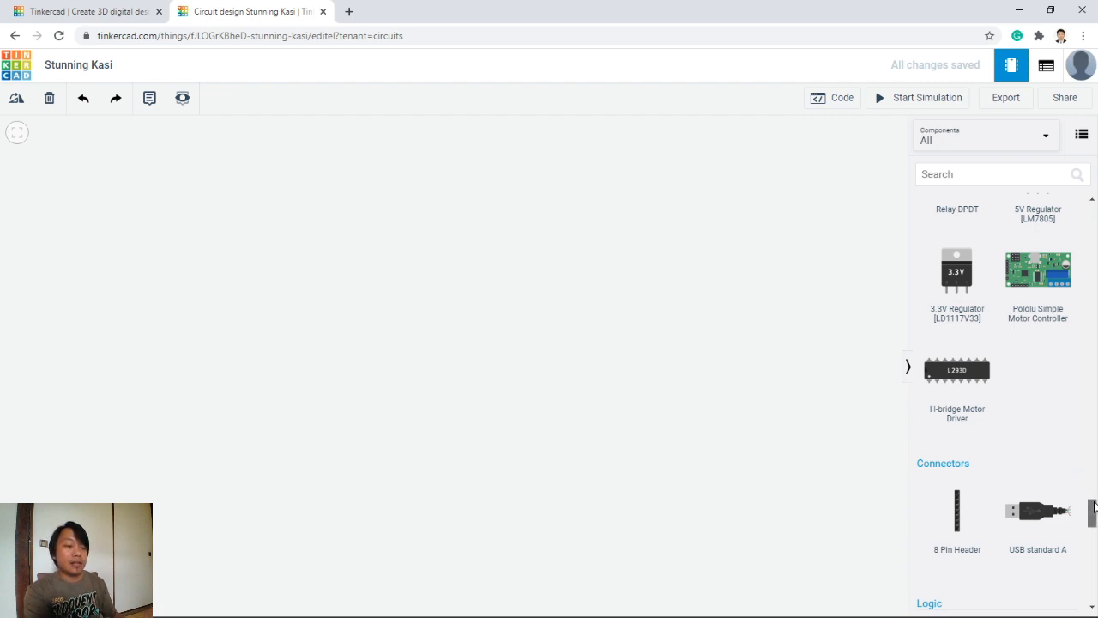
drag(1093, 507, 1095, 527)
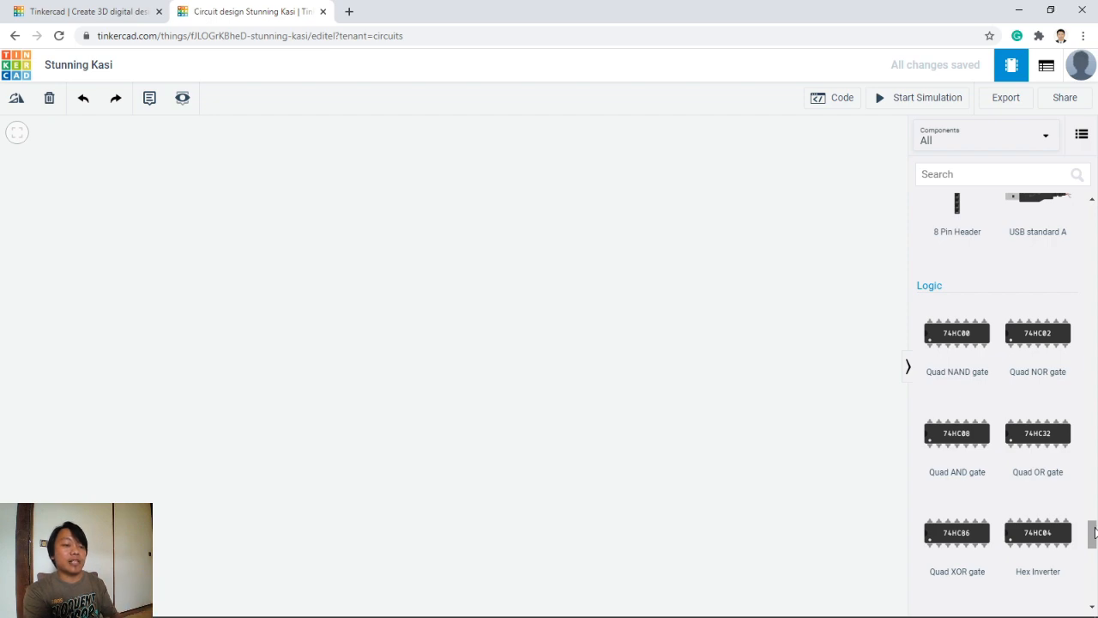
- Place a resistor from the General components on the empty canvas
drag(1094, 527, 1092, 206)
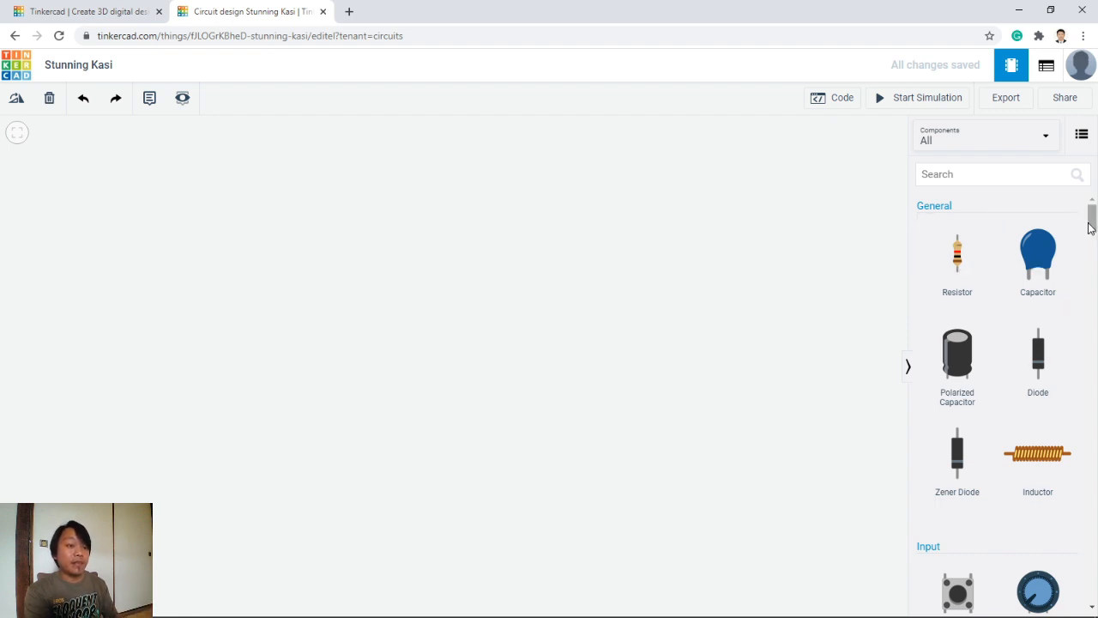
mouse_move(1092, 225)
mouse_down()
mouse_move(1092, 323)
mouse_move(1092, 211)
mouse_up()
drag(959, 262, 449, 288)
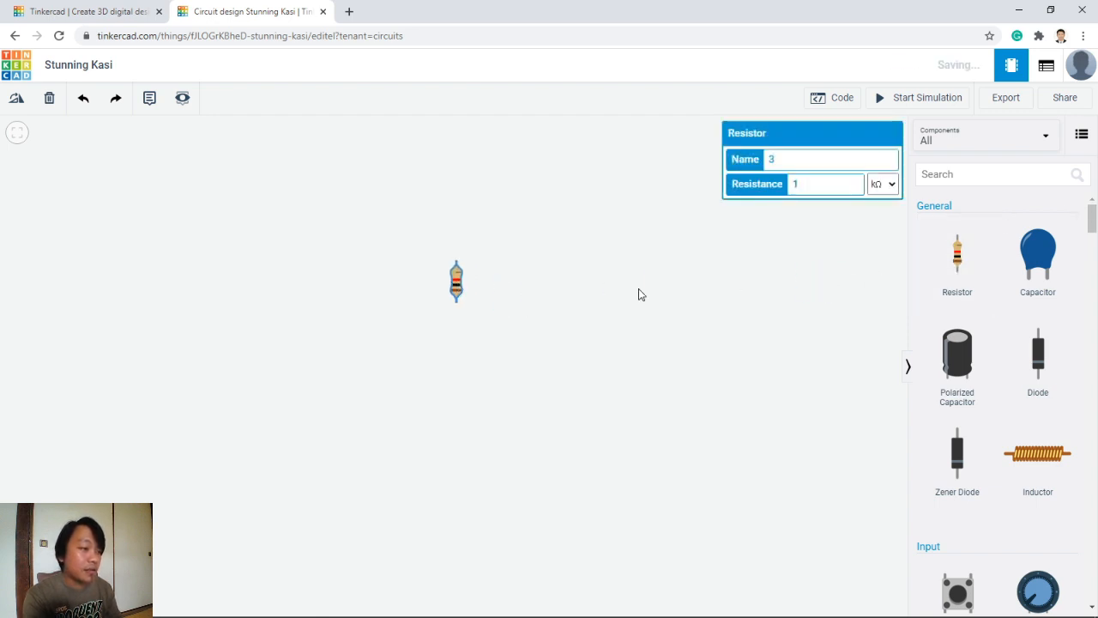
- Place a red LED and a potato battery on the canvas near the resistor
click(742, 296)
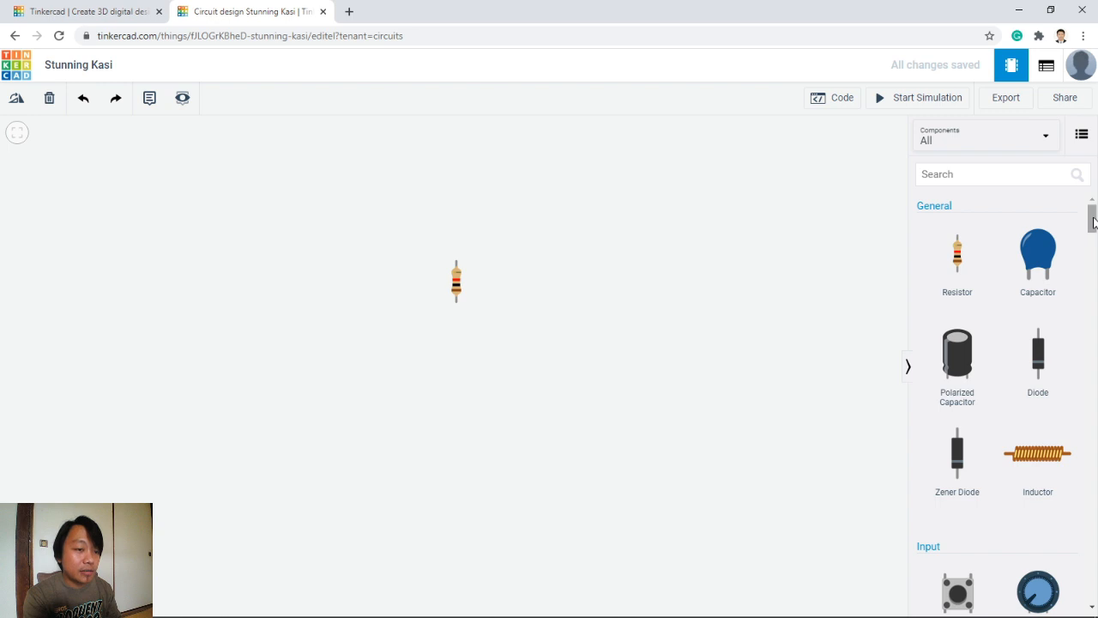
drag(1091, 224, 1093, 305)
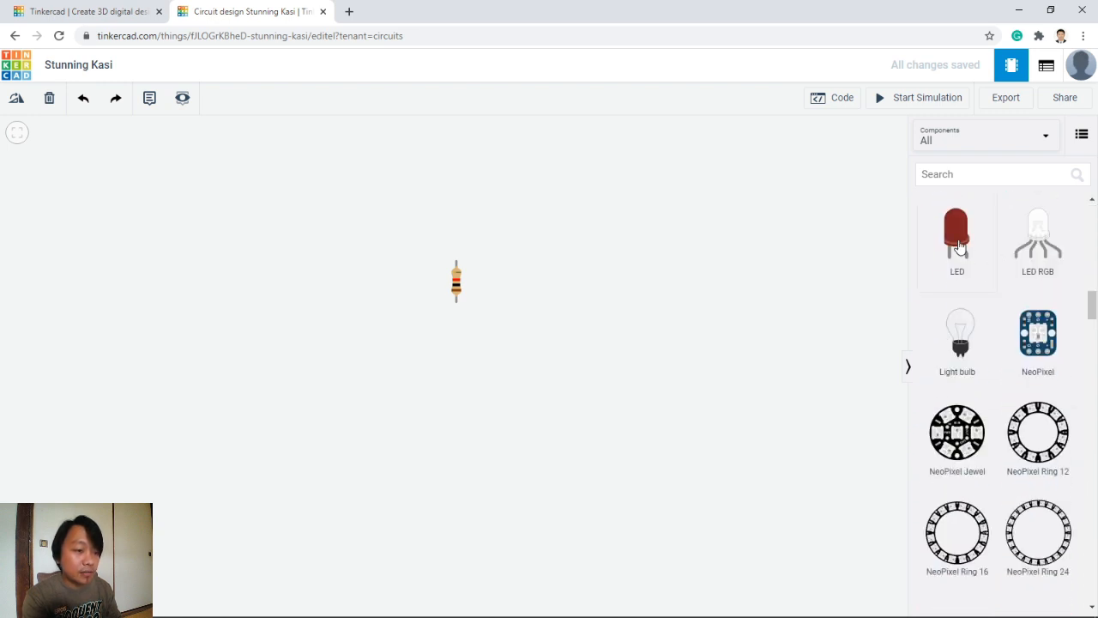
drag(956, 236, 544, 242)
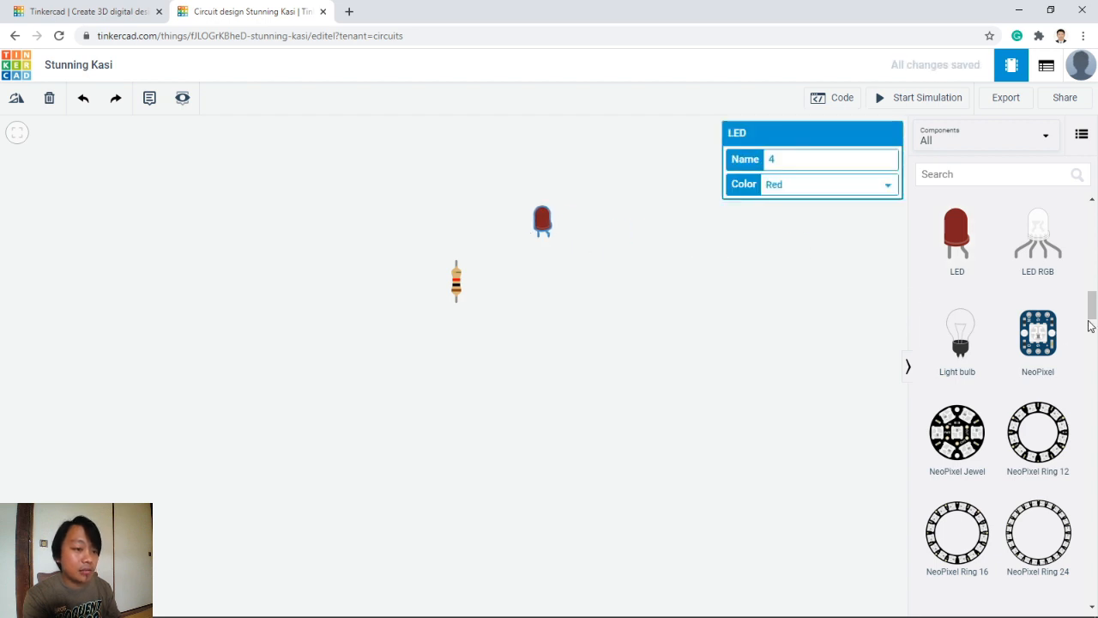
drag(1092, 315, 1093, 398)
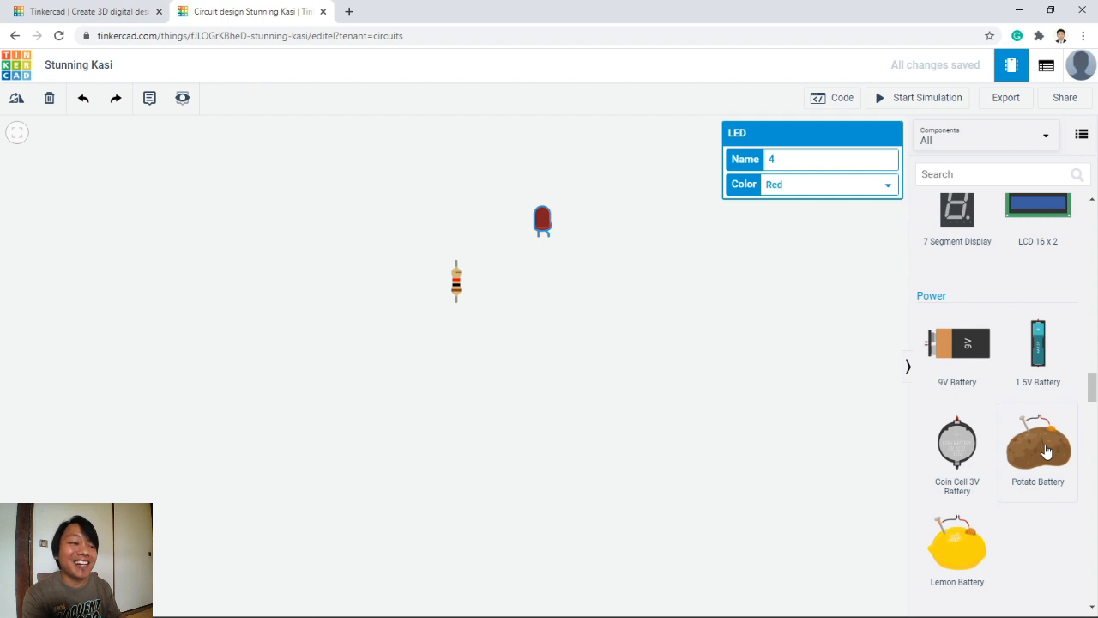
drag(1045, 452, 654, 428)
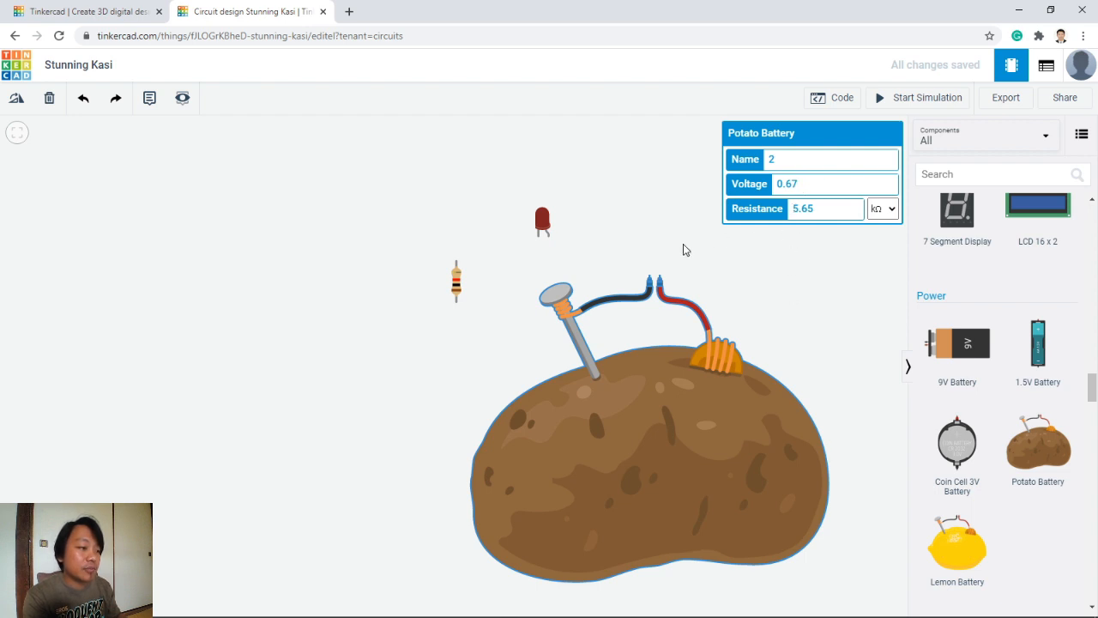
click(768, 243)
- Move the LED above the potato battery's leads and delete the resistor
drag(558, 218, 635, 201)
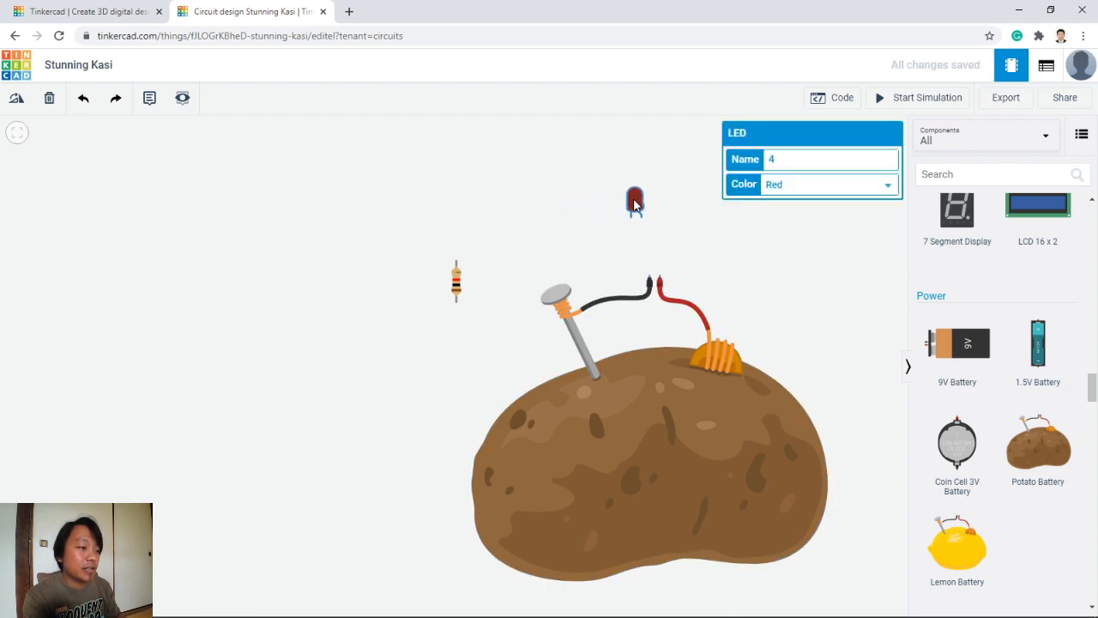
click(456, 287)
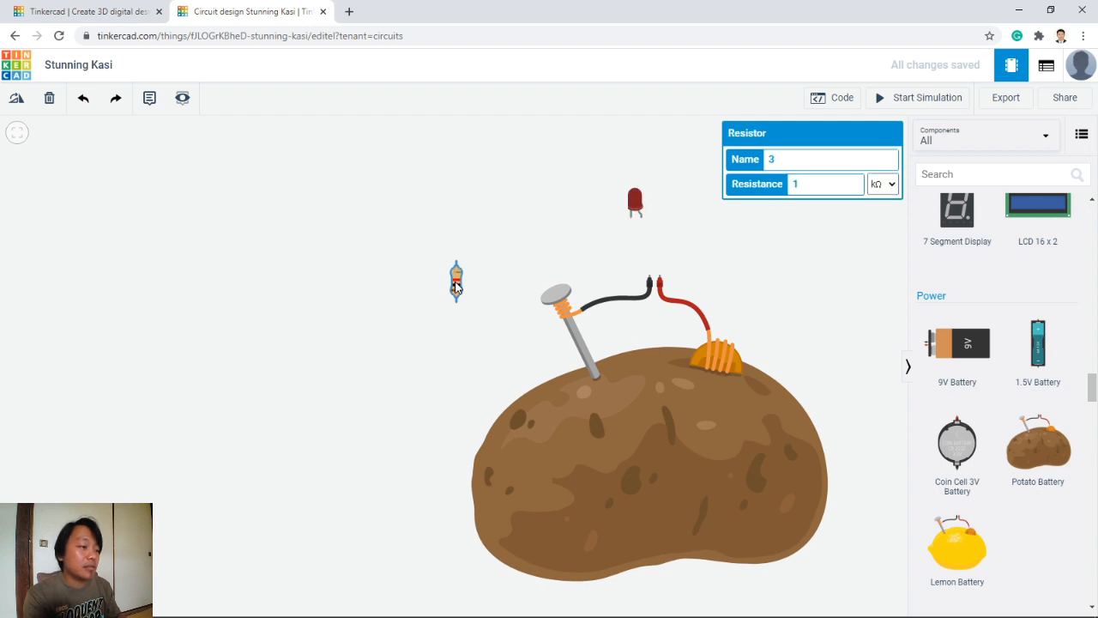
key(Delete)
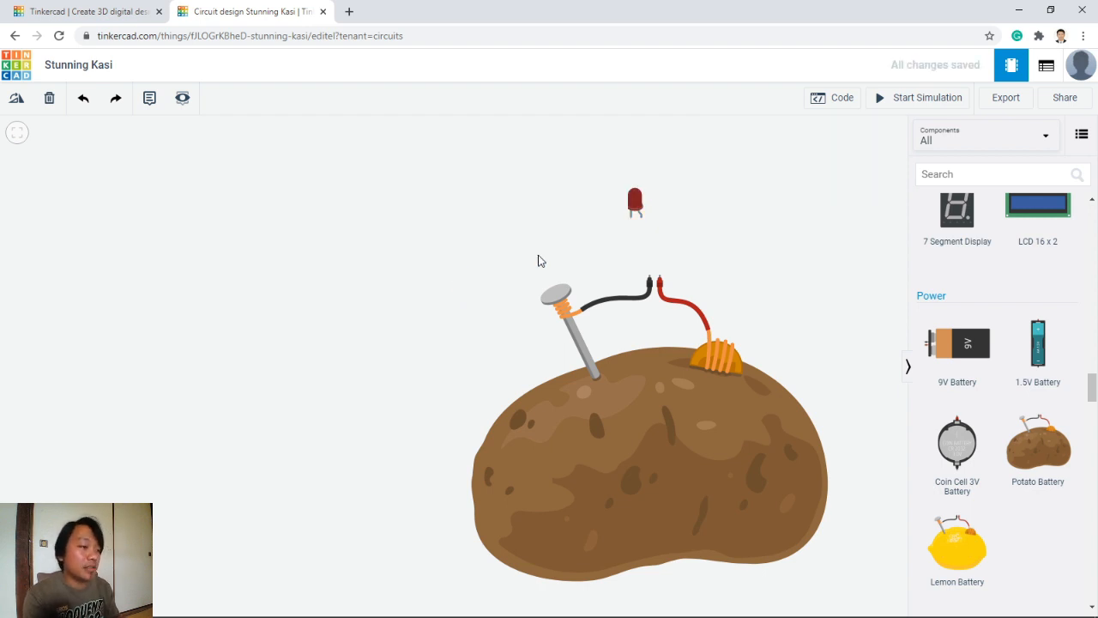
mouse_move(634, 206)
mouse_down()
mouse_move(689, 190)
mouse_move(617, 211)
mouse_up()
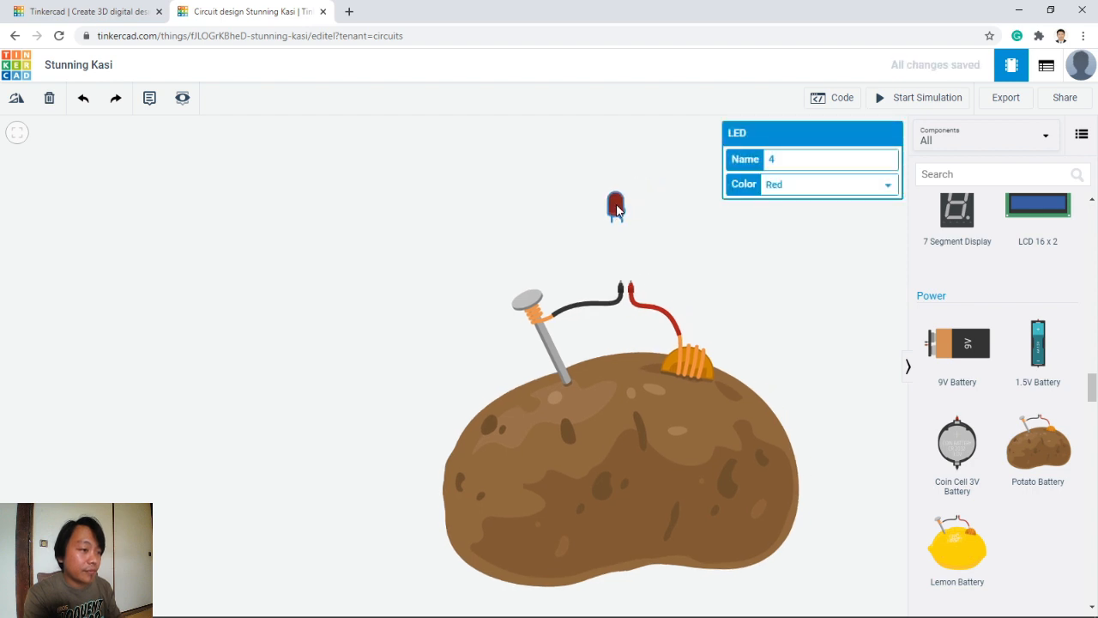
- Wire the battery's negative lead to the LED's straight leg and its positive lead to the bent leg, and briefly run the simulation
click(621, 286)
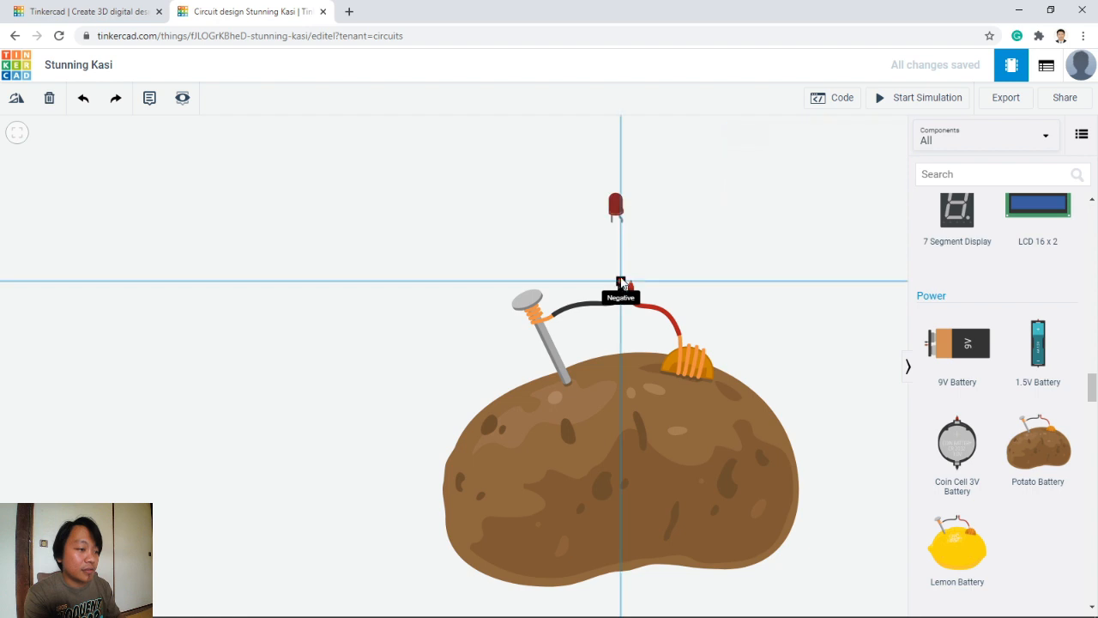
click(612, 223)
click(631, 287)
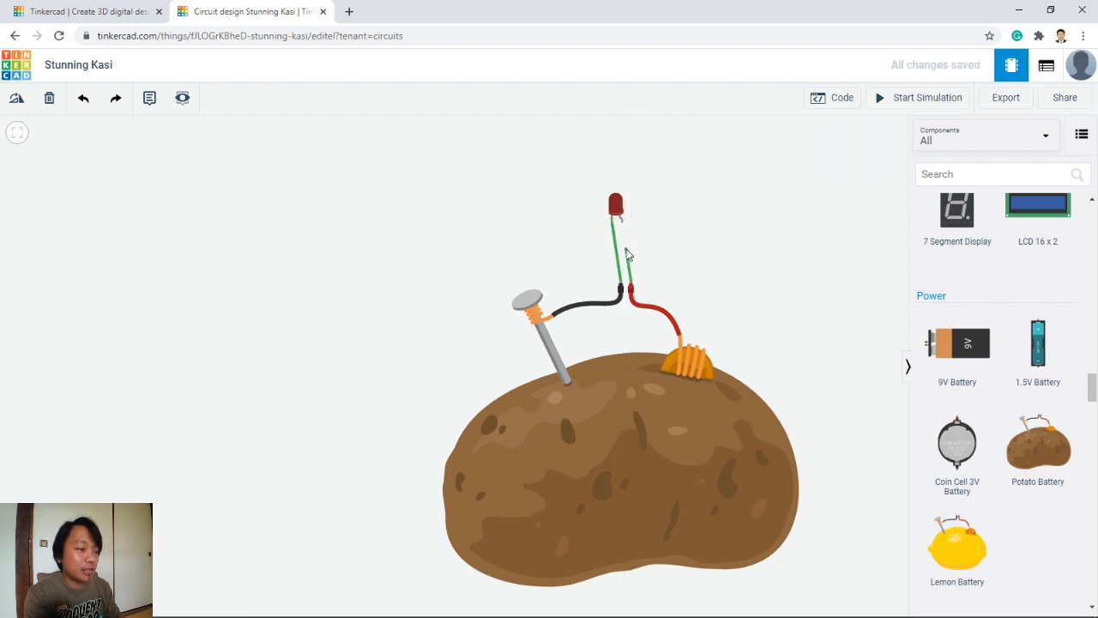
click(622, 223)
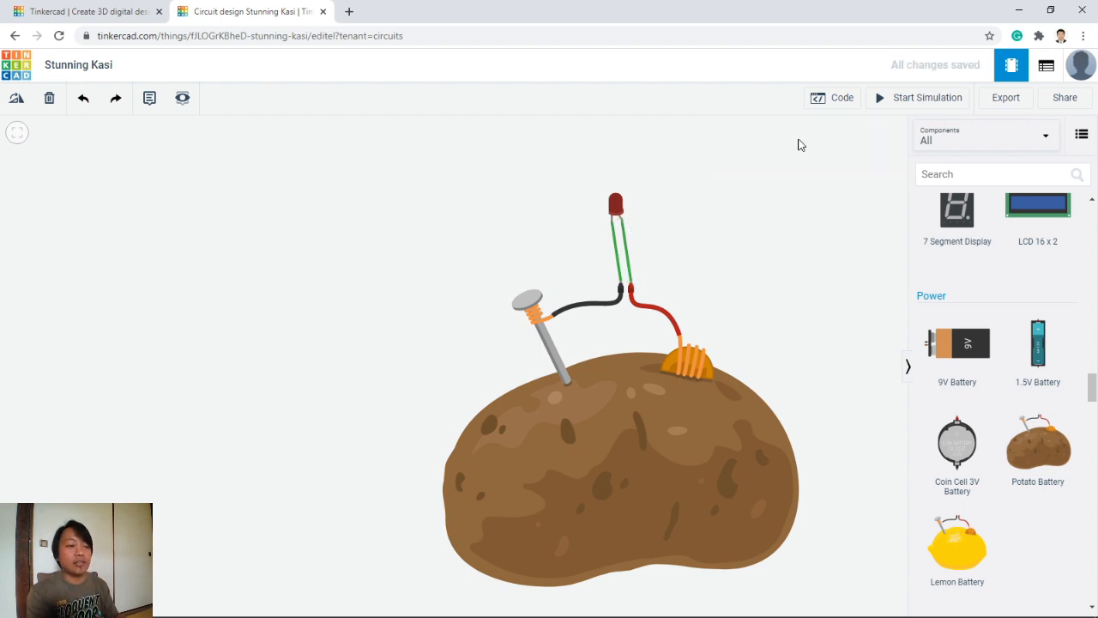
click(909, 100)
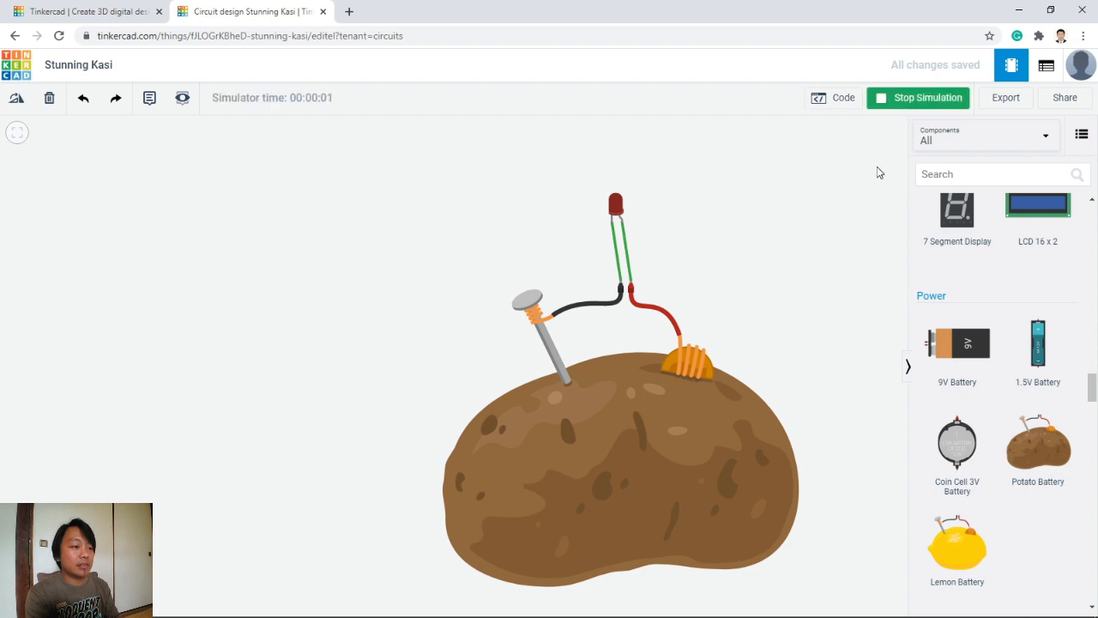
click(907, 108)
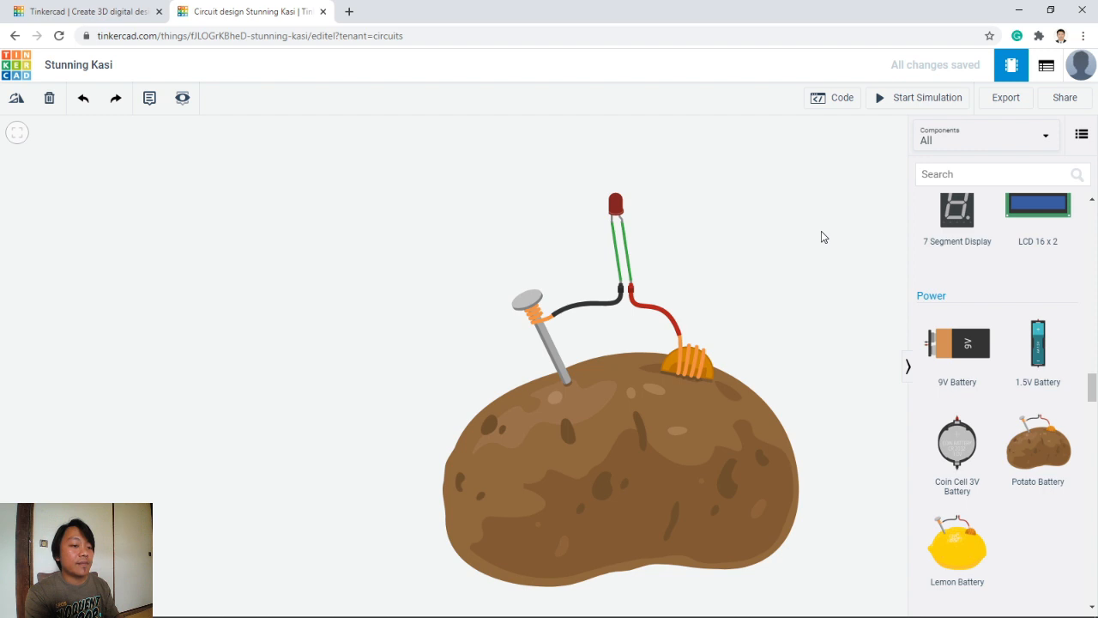
- Set the potato battery's voltage to 5
click(668, 427)
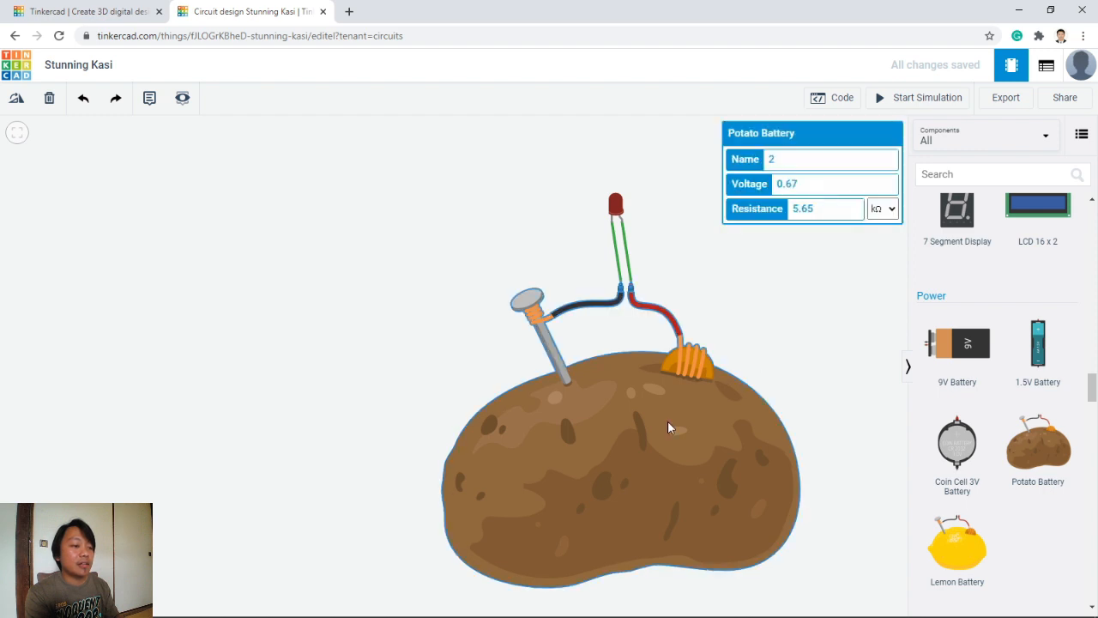
click(804, 183)
key(BackSpace)
key(BackSpace)
key(BackSpace)
key(BackSpace)
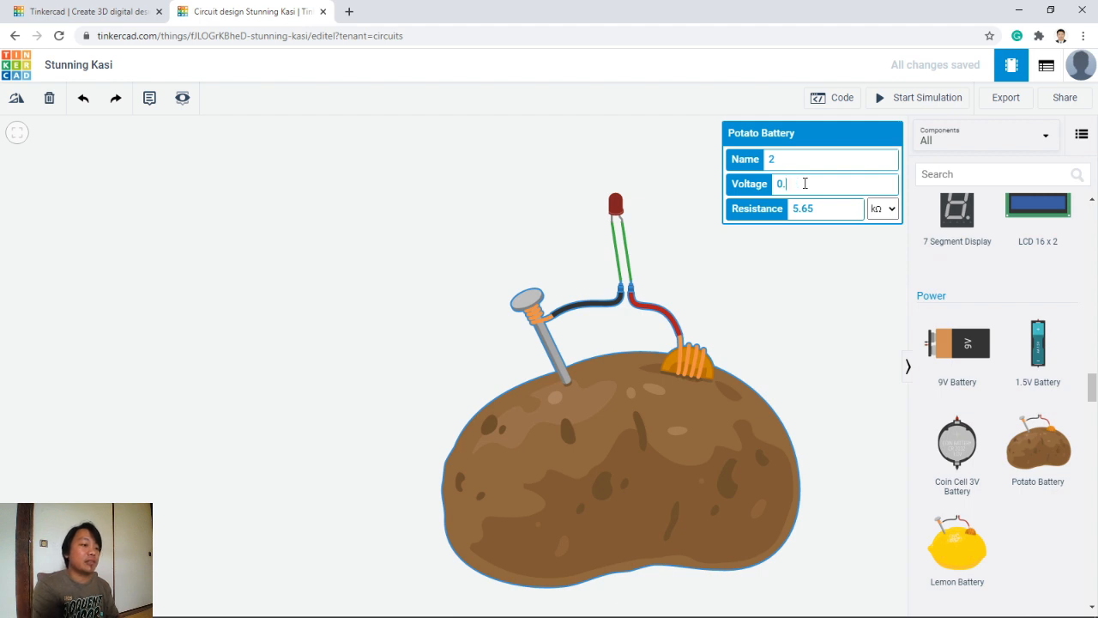
text(5)
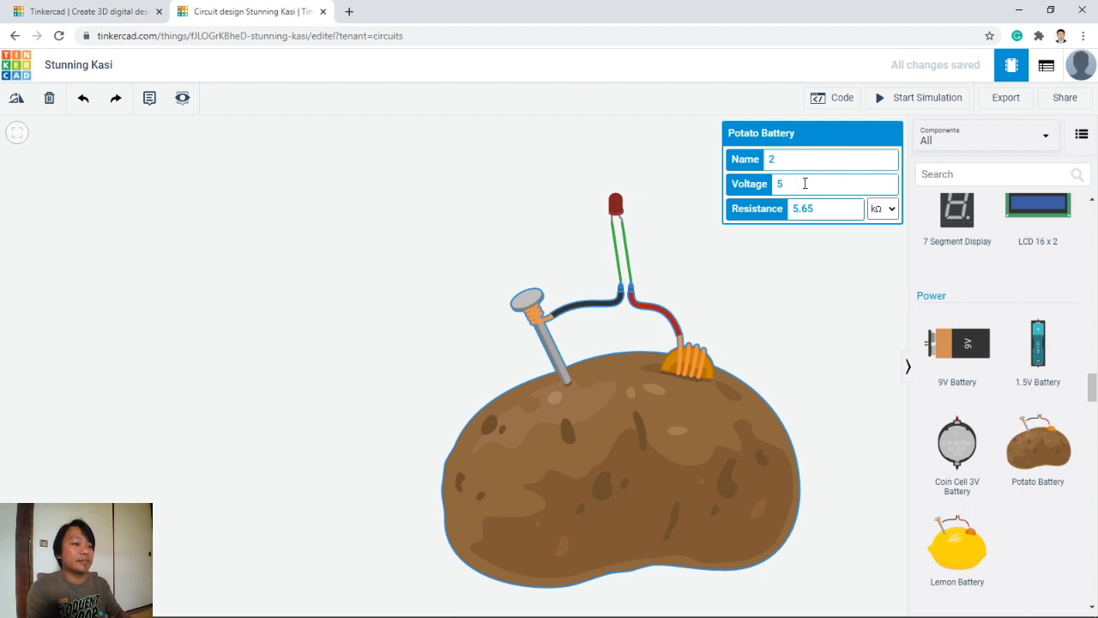
click(813, 269)
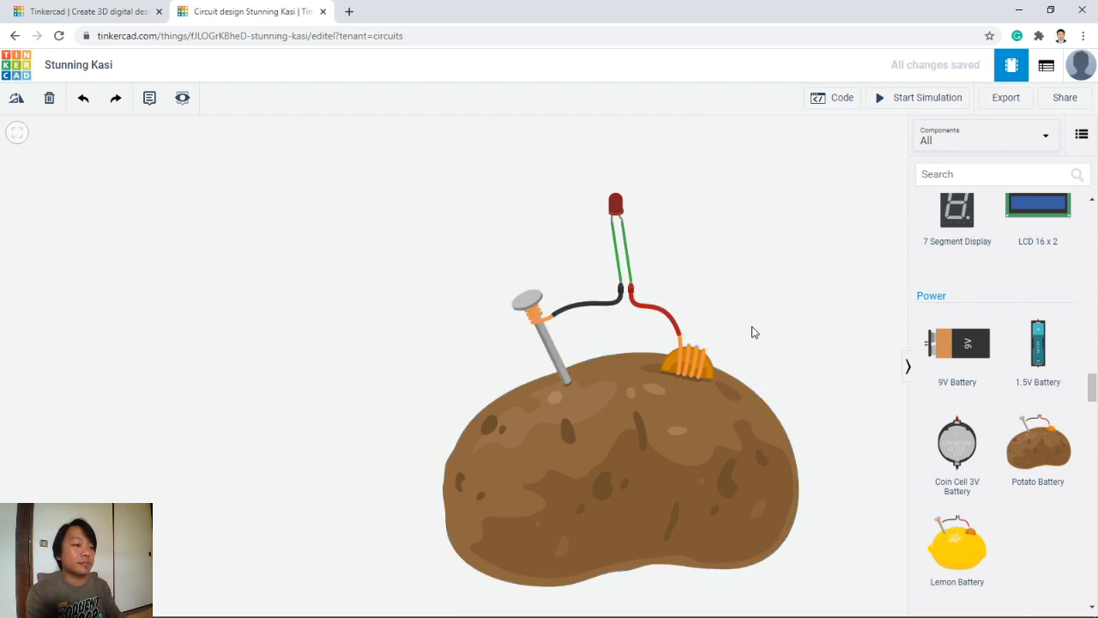
- Change the unit of the potato battery's resistance to Ω
click(667, 405)
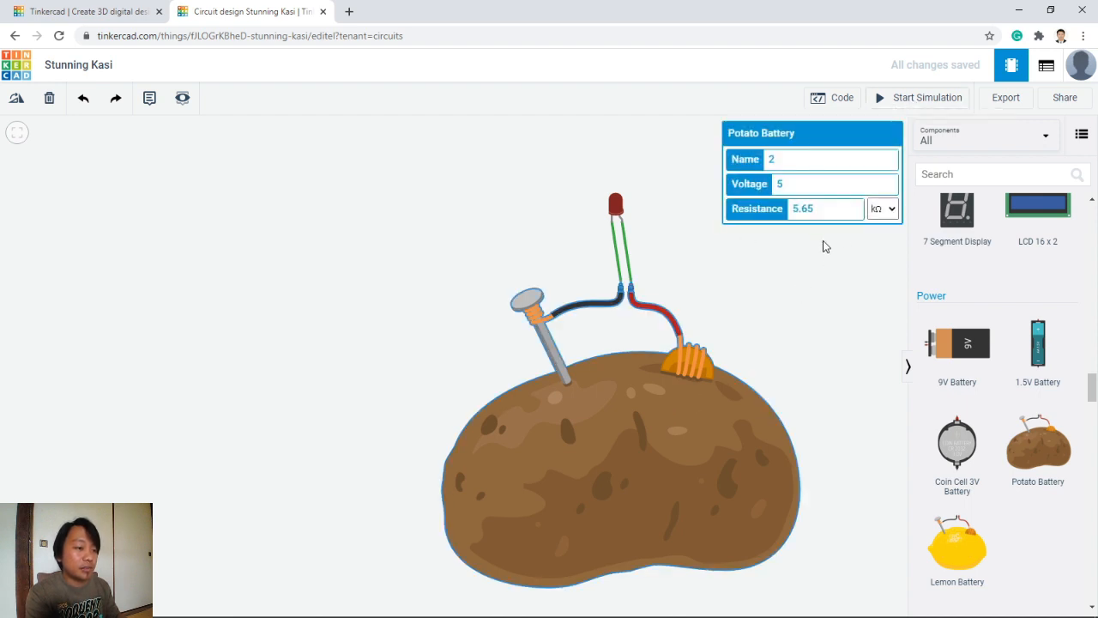
click(890, 214)
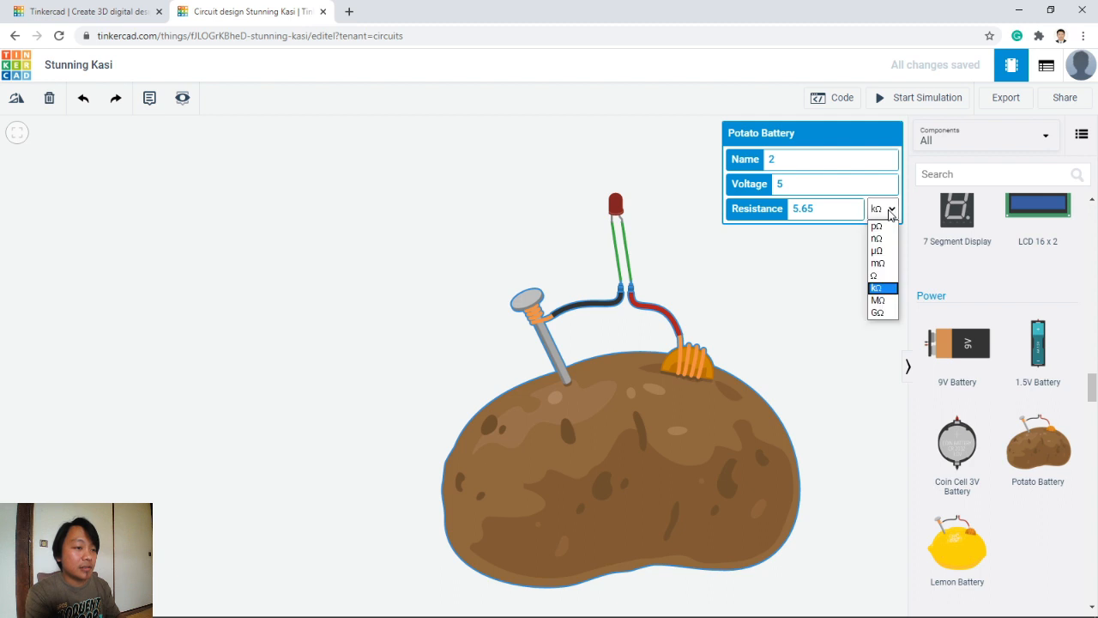
click(877, 276)
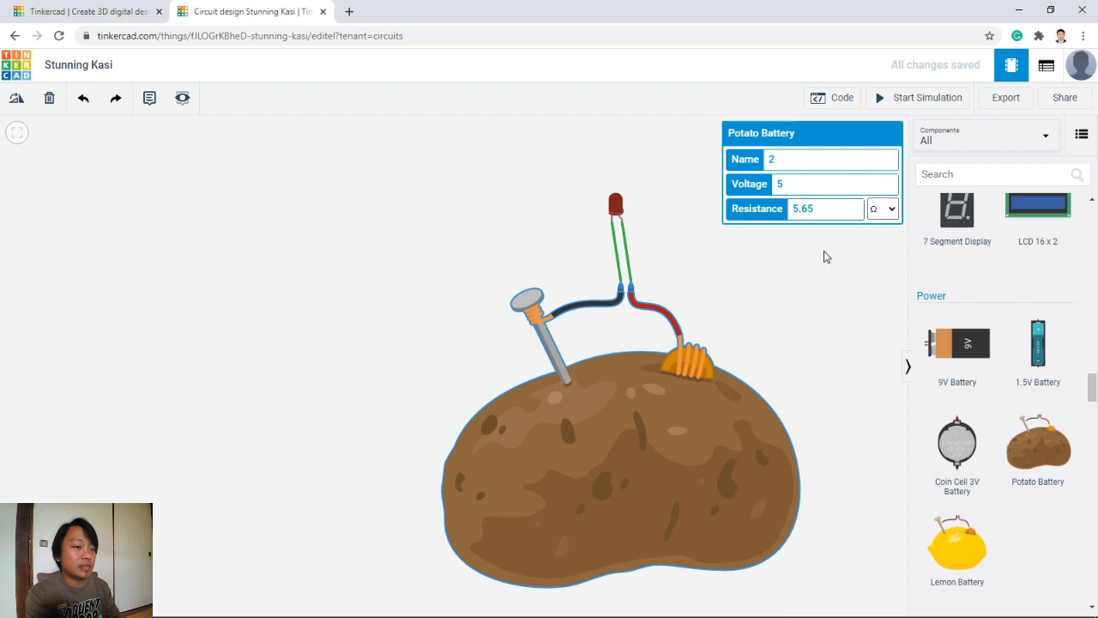
- Simulate the circuit to examine how the LED behaves without a resistor, and stop the simulation
click(905, 103)
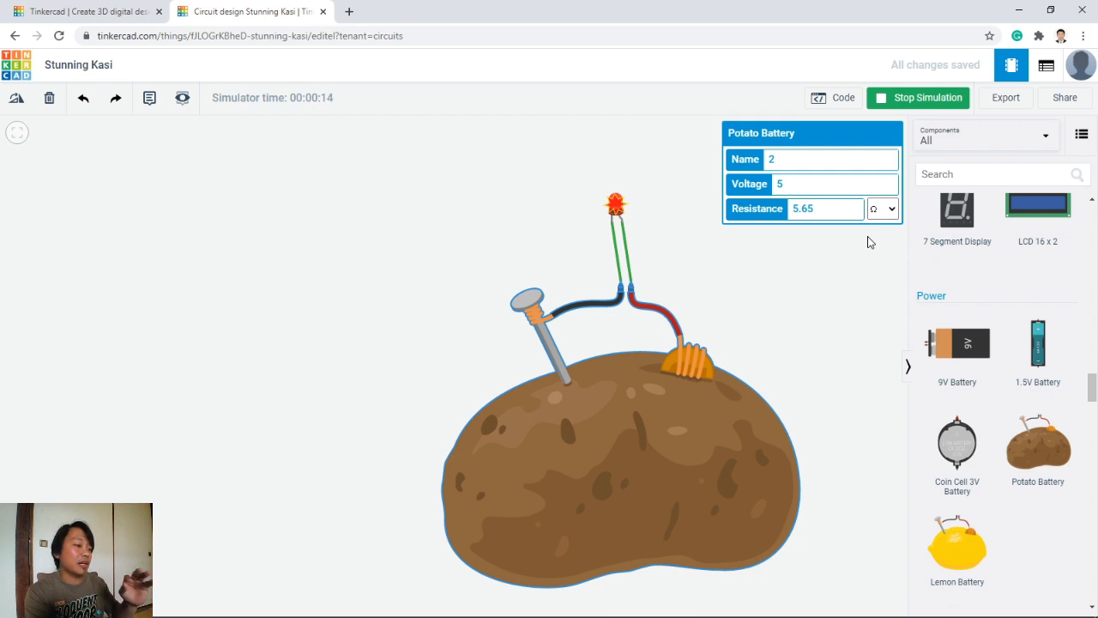
click(868, 243)
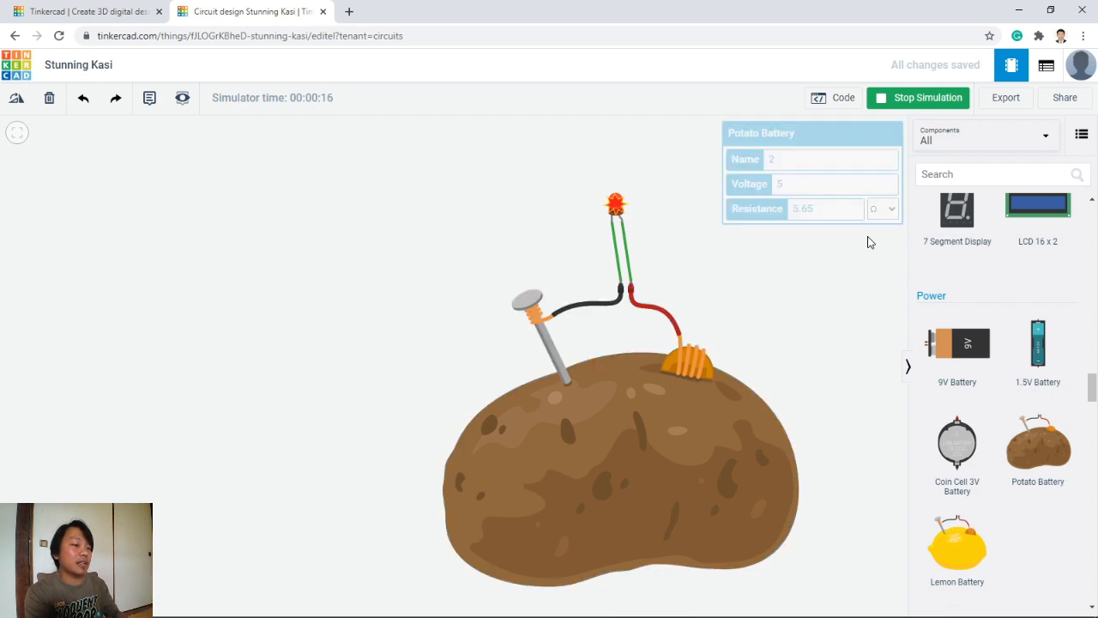
click(614, 252)
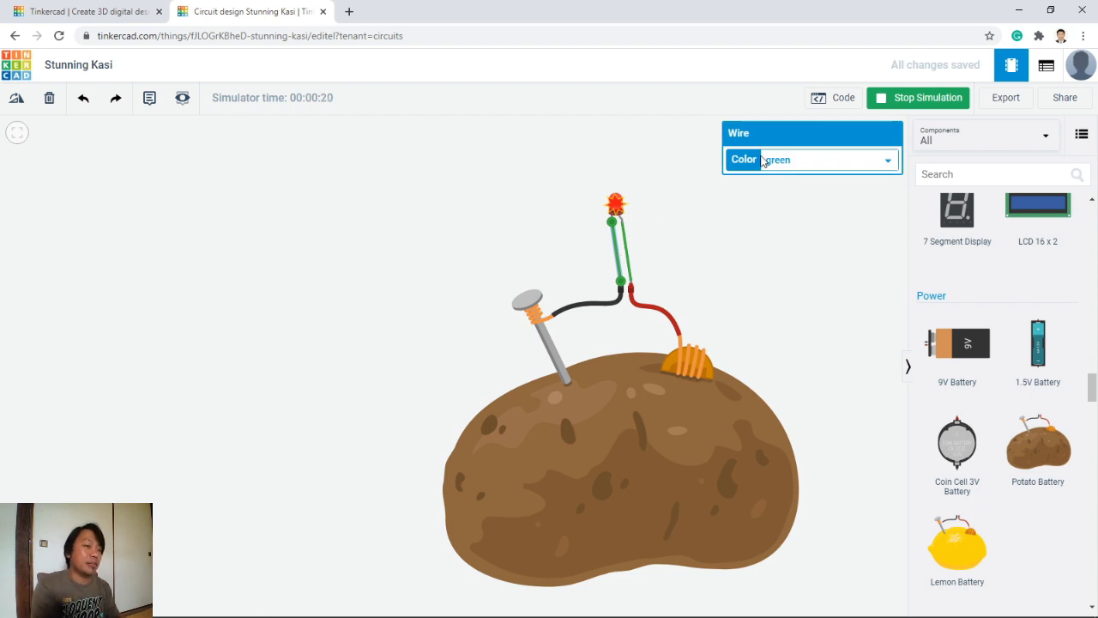
click(915, 99)
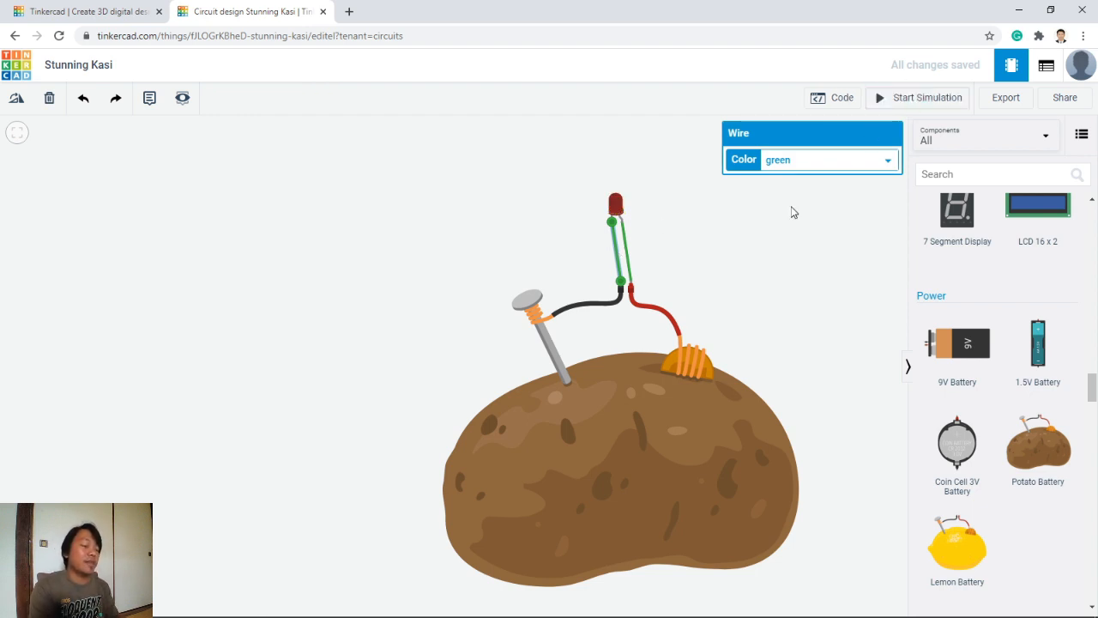
- Delete the wire between the LED's straight leg and the battery's negative lead
click(594, 261)
click(615, 251)
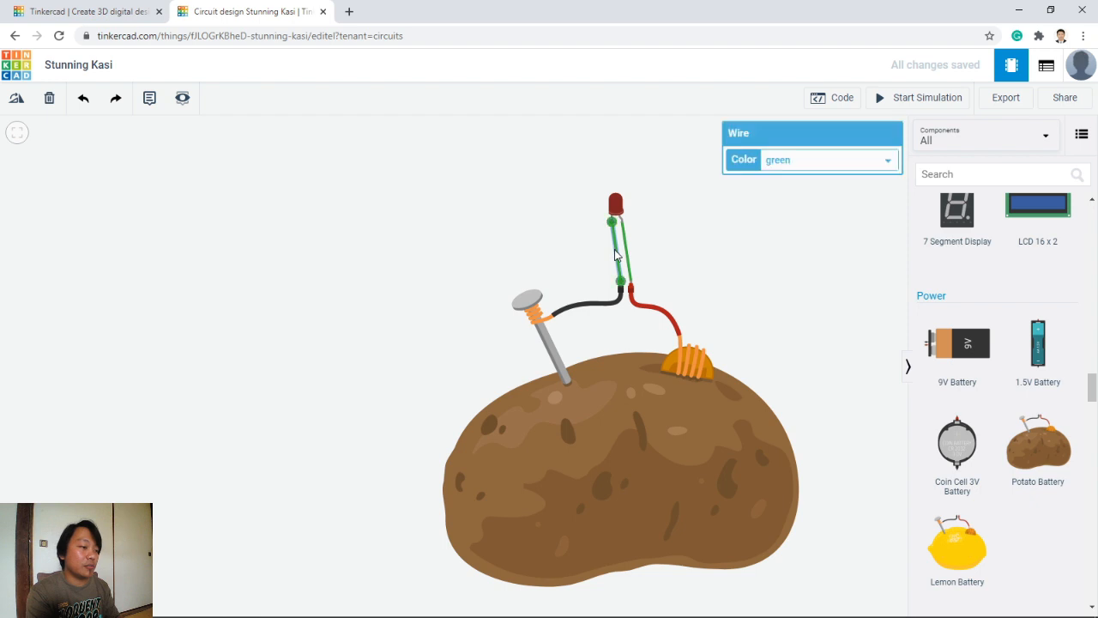
key(Delete)
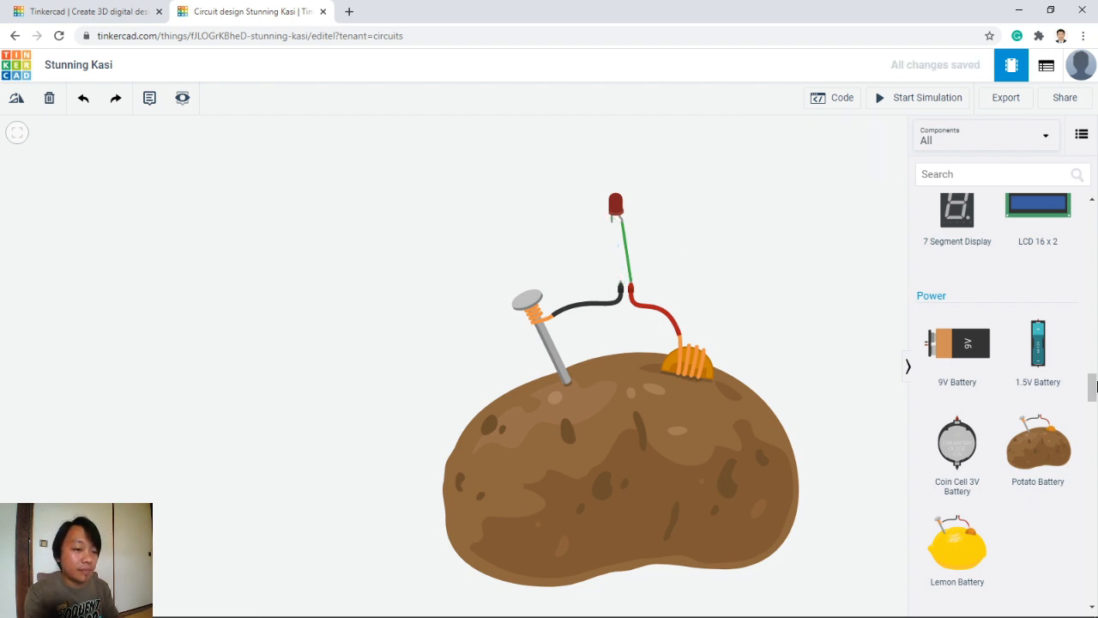
- Place a resistor beside the LED and wire it between the LED's straight leg and the battery's negative lead
drag(1092, 388, 1095, 174)
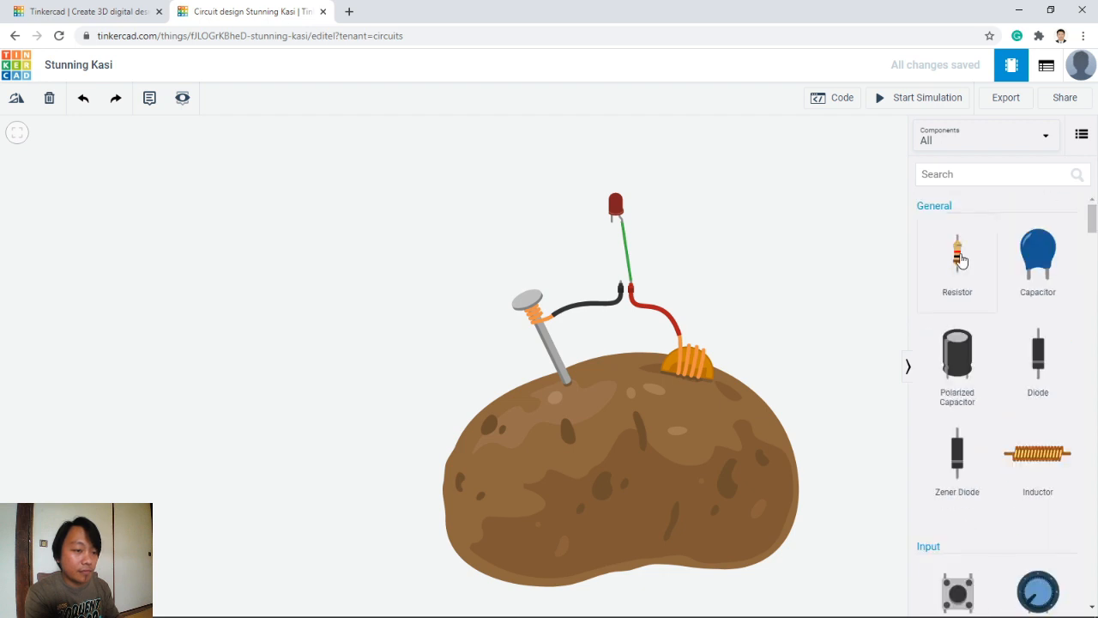
drag(920, 261, 594, 255)
click(590, 234)
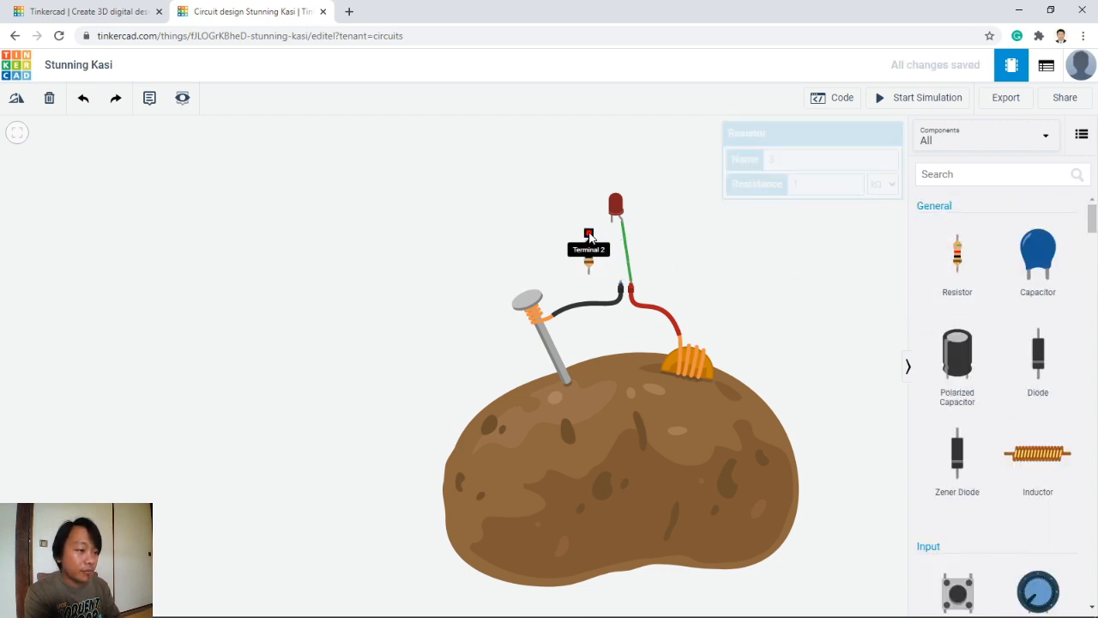
click(611, 222)
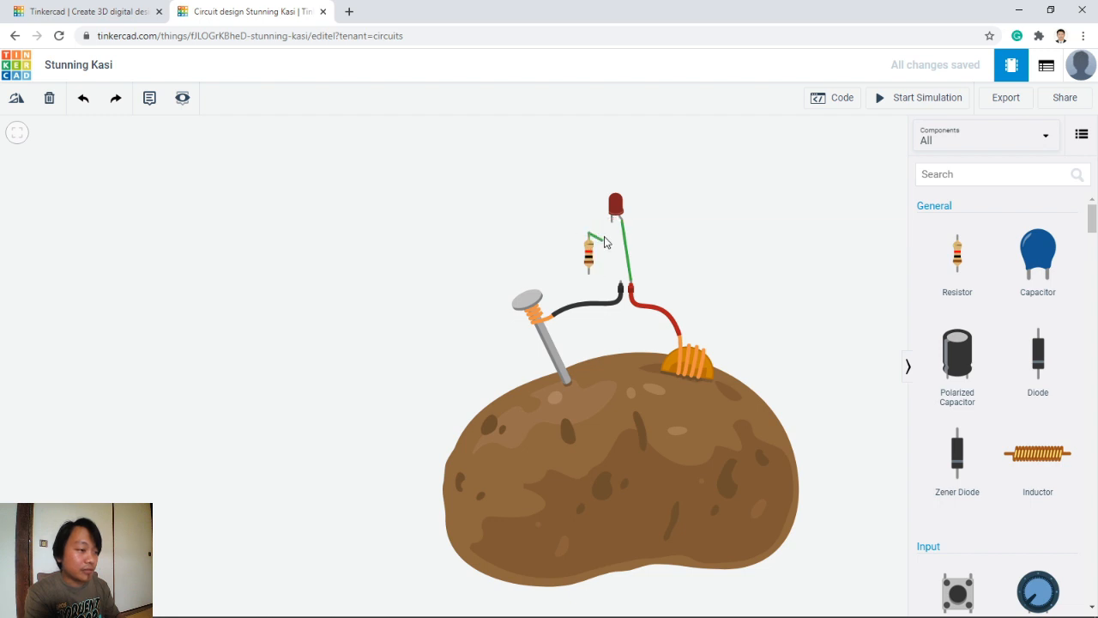
click(612, 225)
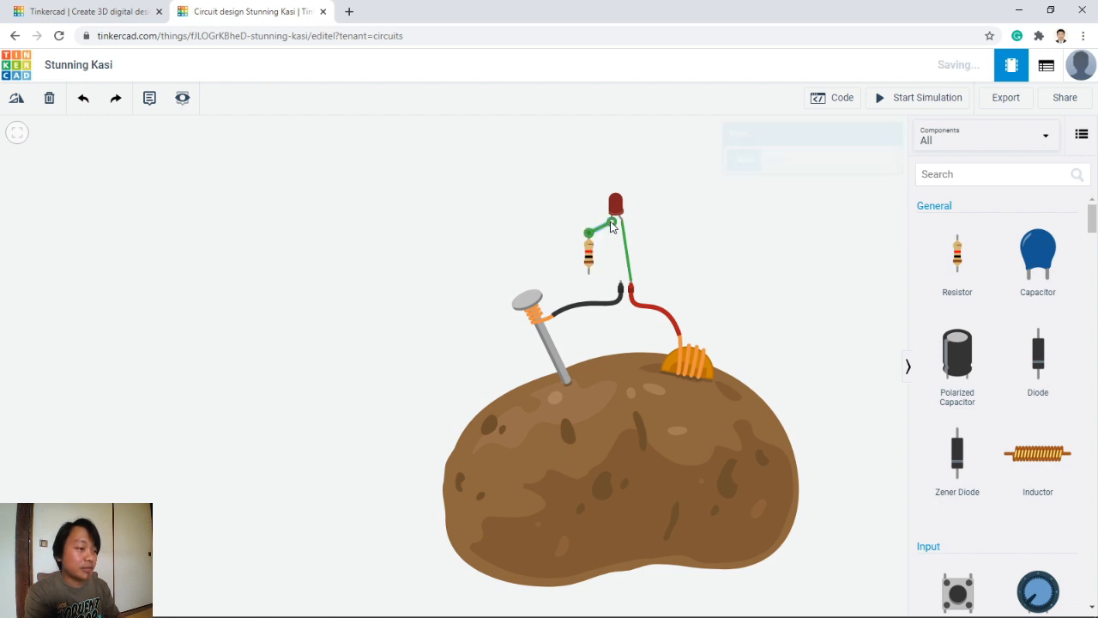
click(588, 273)
click(621, 283)
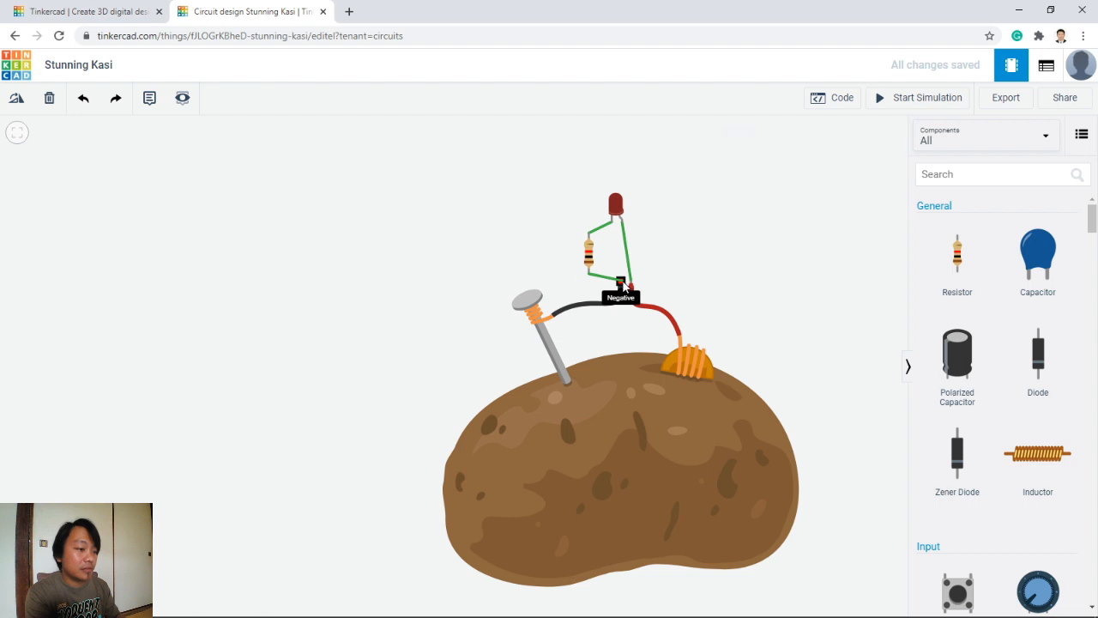
- Set the resistor's resistance to 330 Ω and start the simulation to check the LED
click(590, 258)
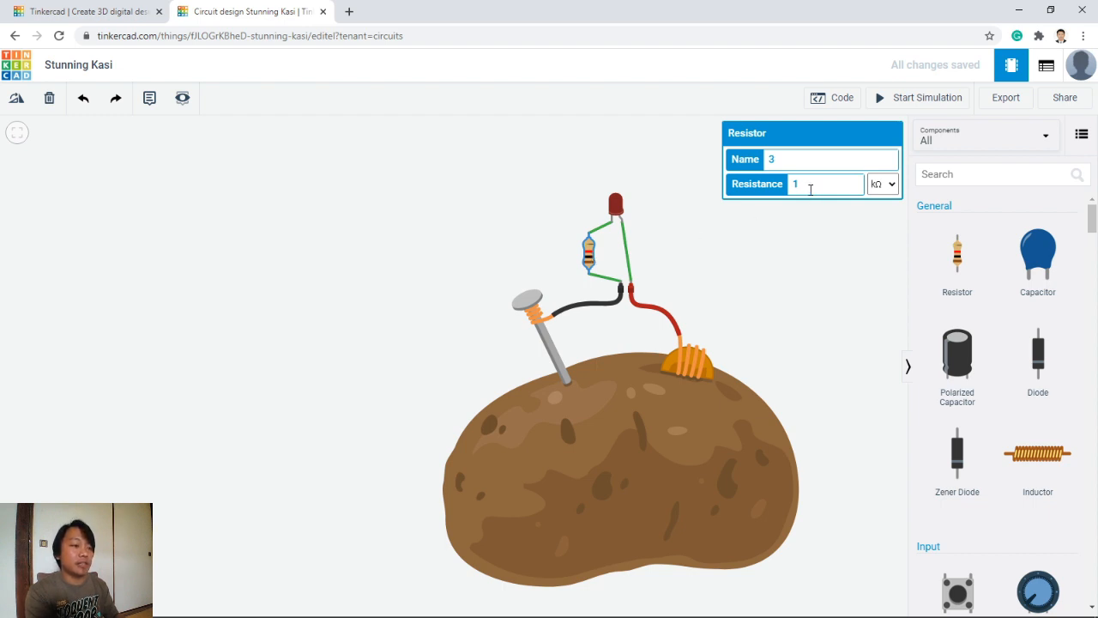
click(888, 184)
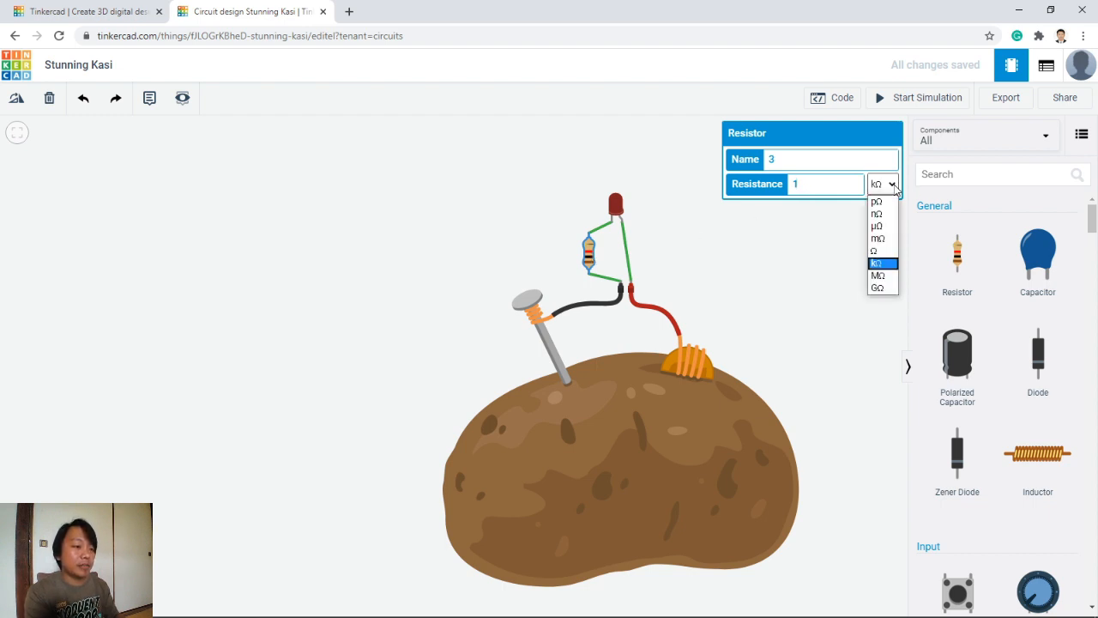
click(875, 251)
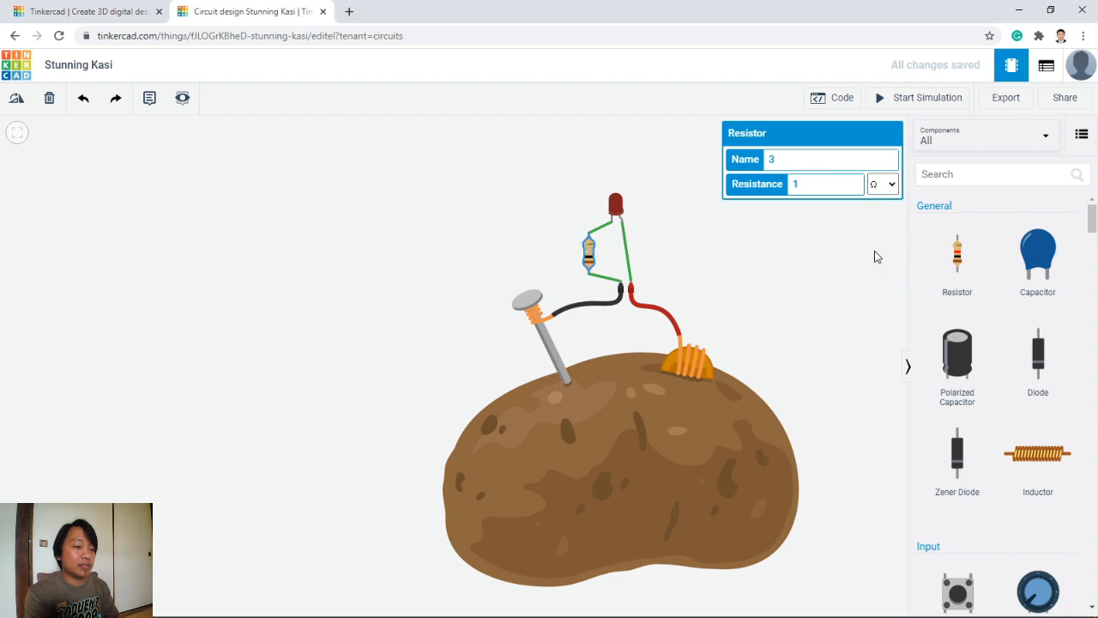
click(815, 185)
key(BackSpace)
text(330)
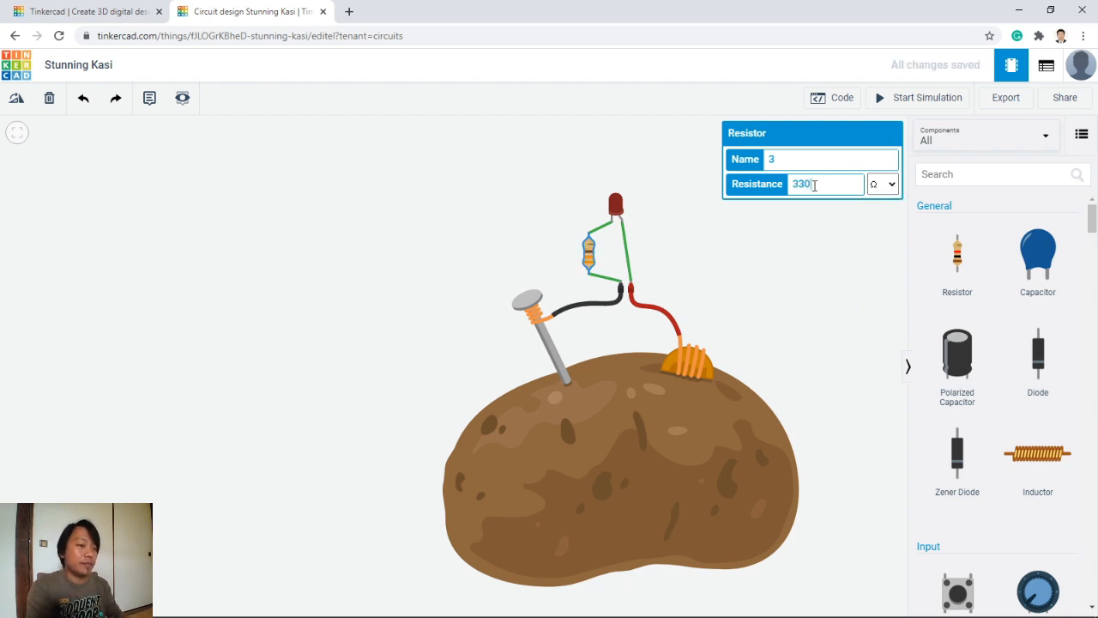
click(809, 243)
click(896, 102)
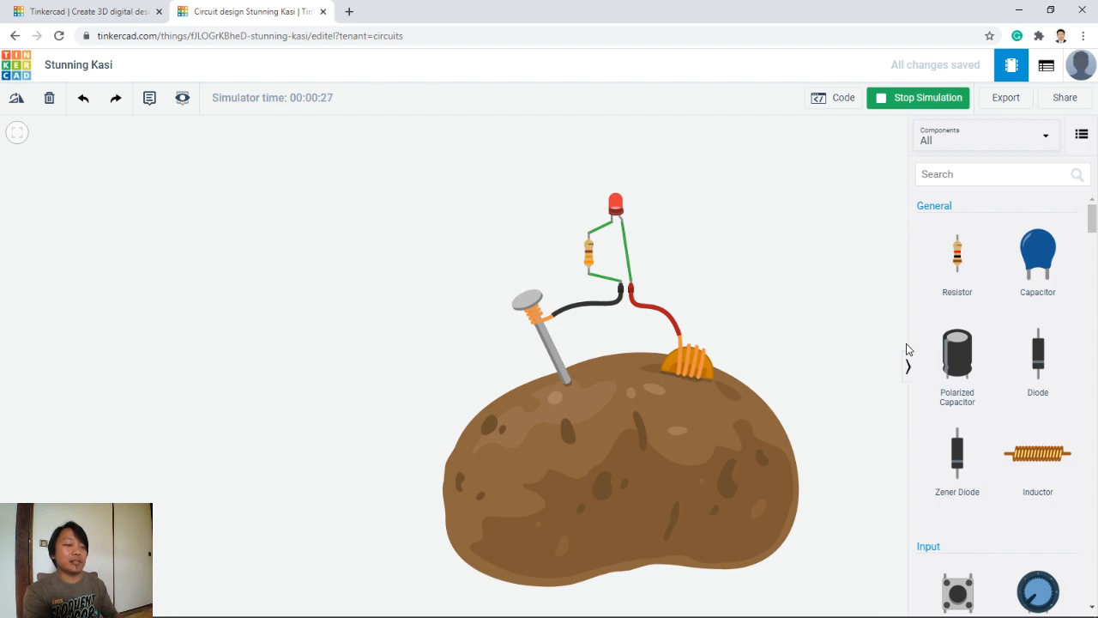
drag(1092, 229, 1092, 225)
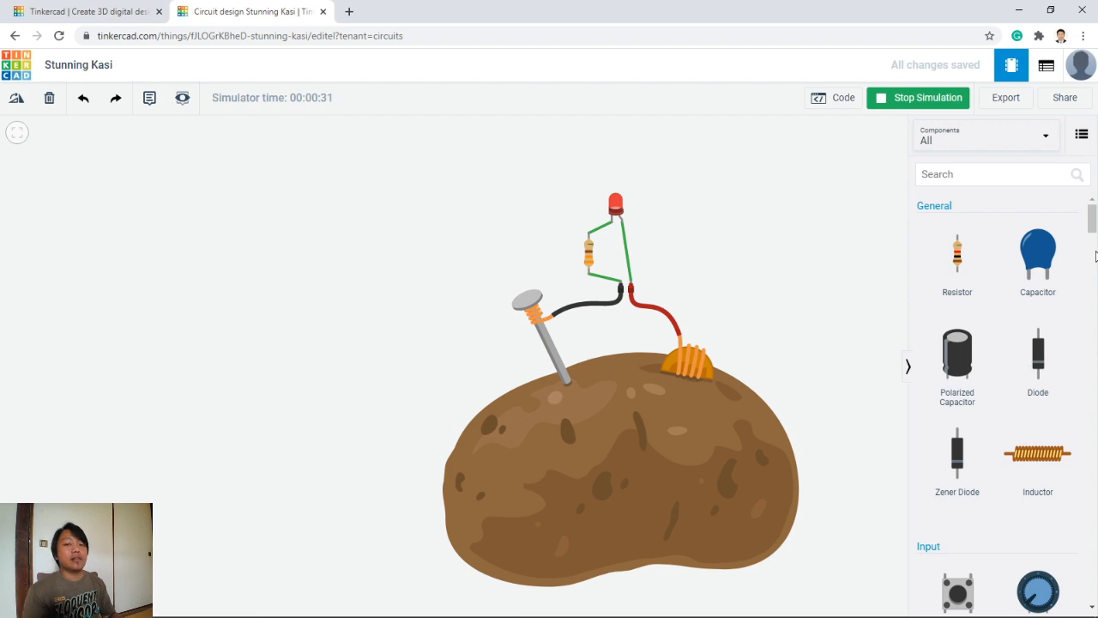